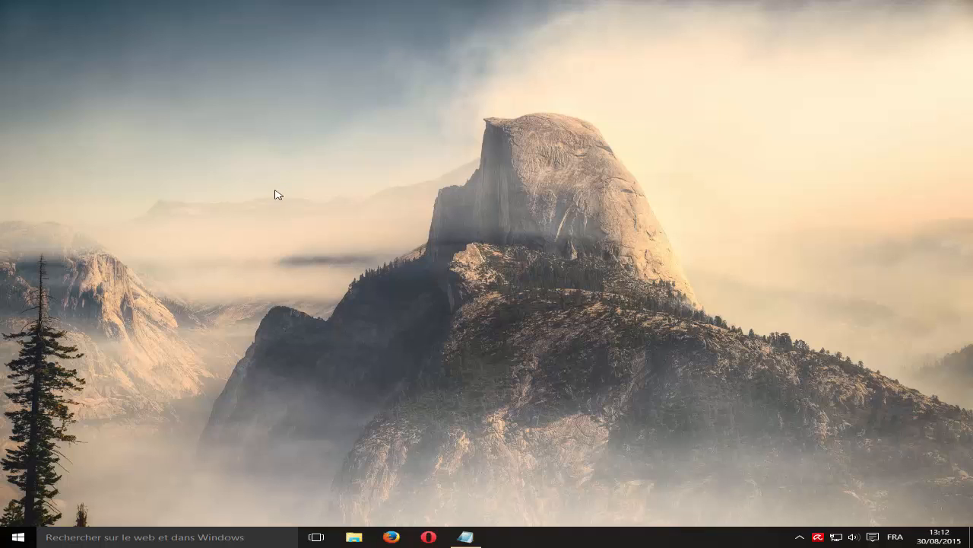
View the Récupération page in the Mise à jour et sécurité settings, and close the settings window
{"action": "right_click", "coordinate": [16, 537]}
{"action": "left_click", "coordinate": [366, 308]}
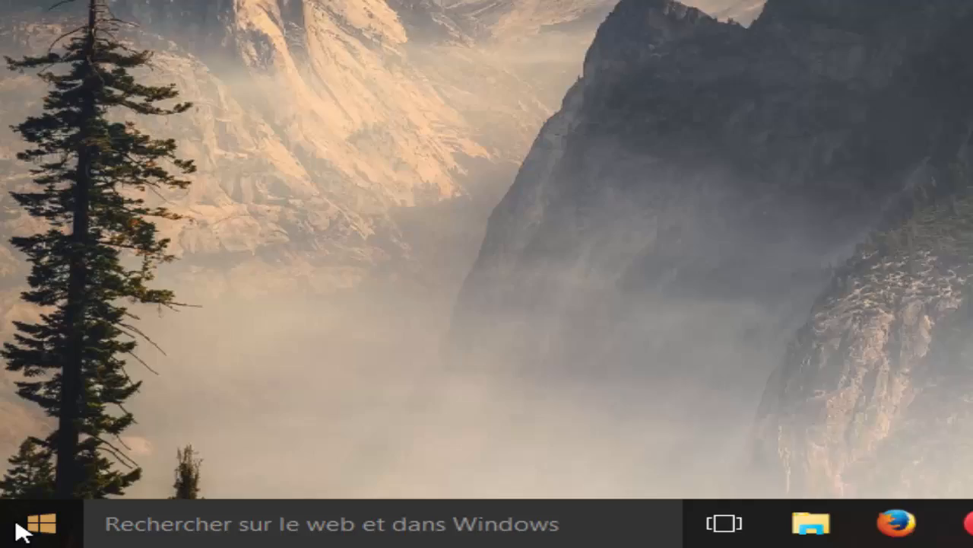
{"action": "left_click", "coordinate": [17, 532]}
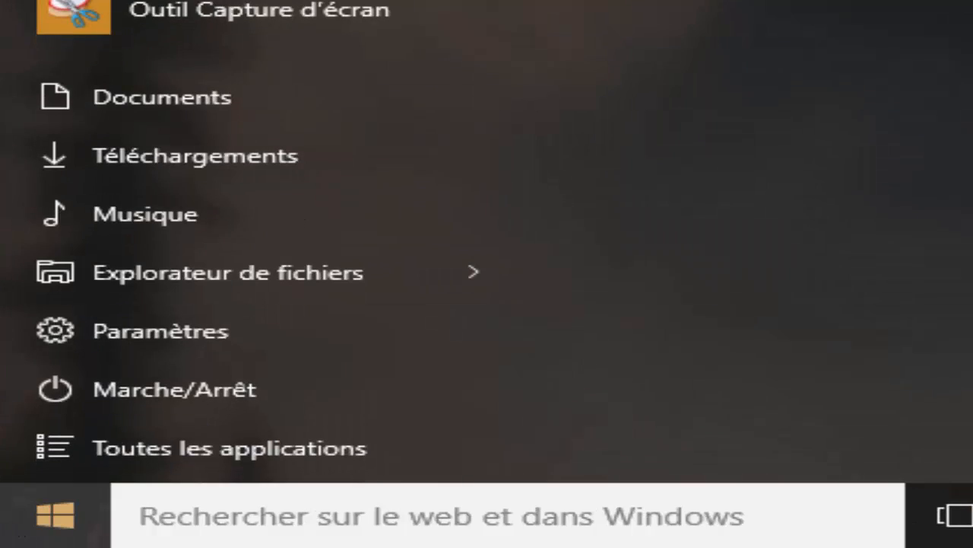
{"action": "left_click", "coordinate": [67, 499]}
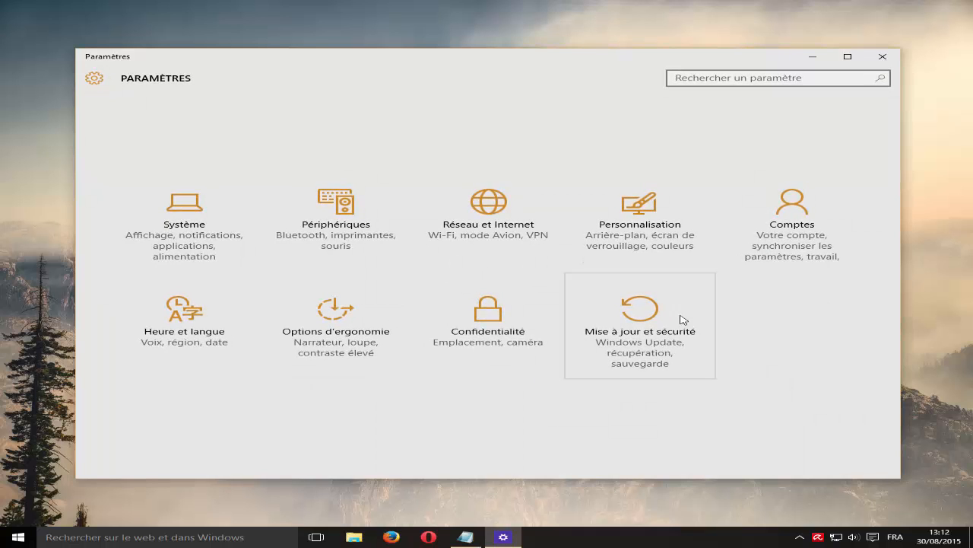
{"action": "left_click", "coordinate": [619, 312]}
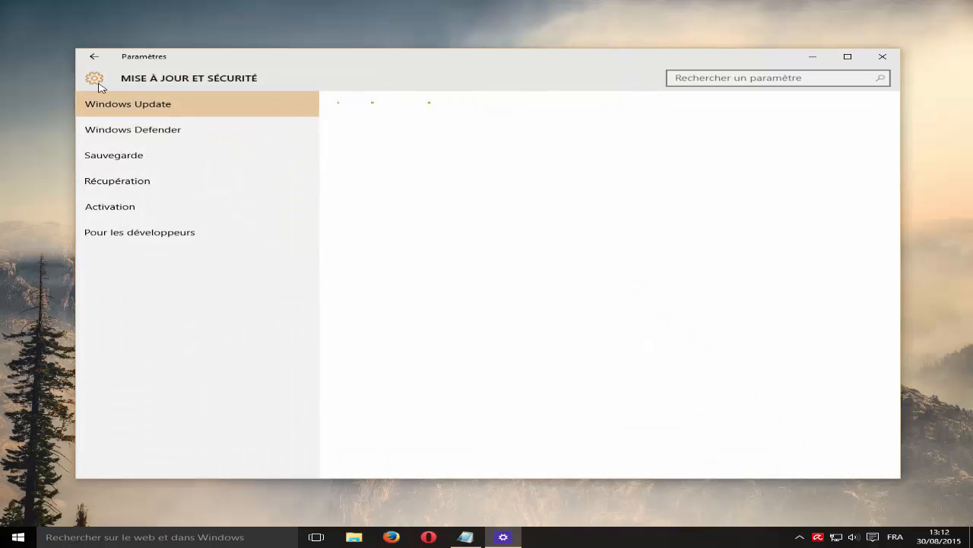
{"action": "left_click", "coordinate": [185, 189]}
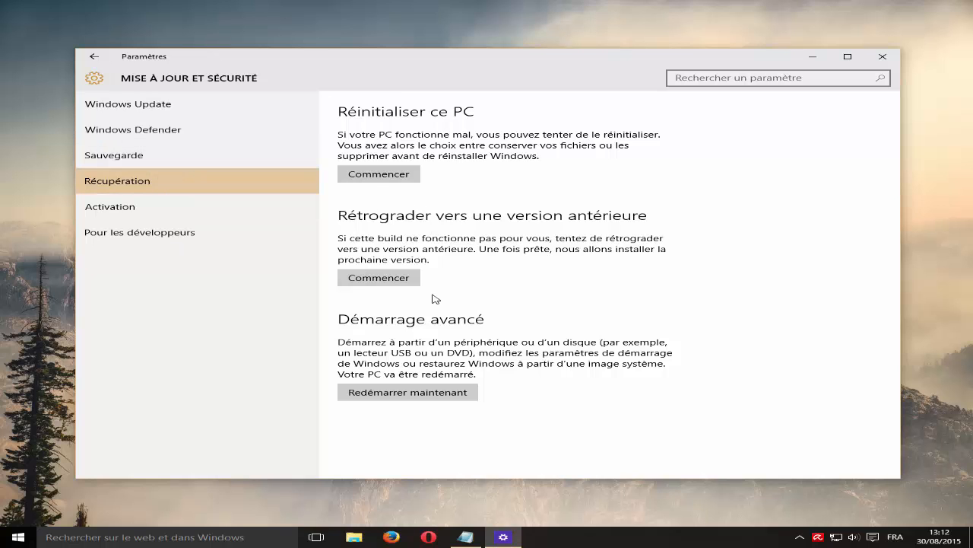
{"action": "key", "text": "alt+F4"}
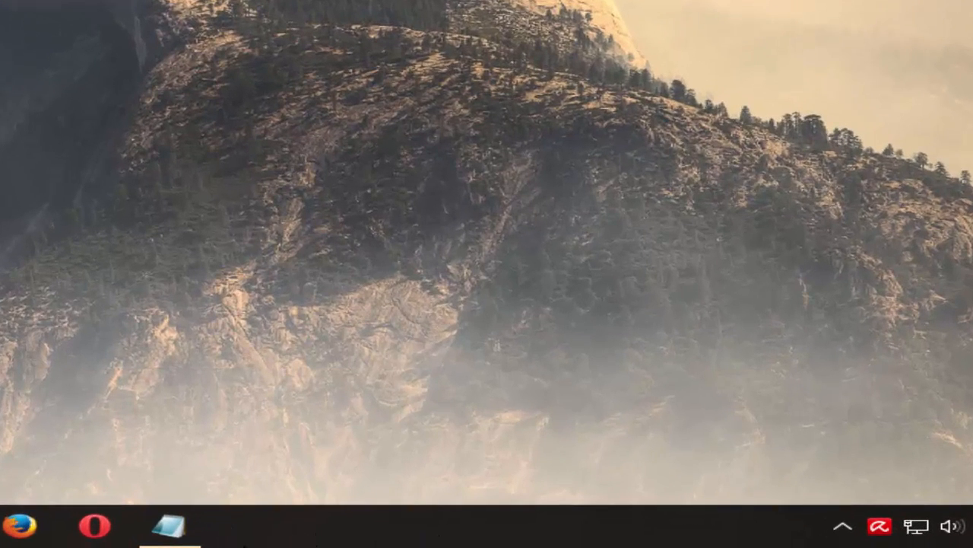
Hide the taskbar's search box by setting Rechercher to Masquée
{"action": "right_click", "coordinate": [274, 538]}
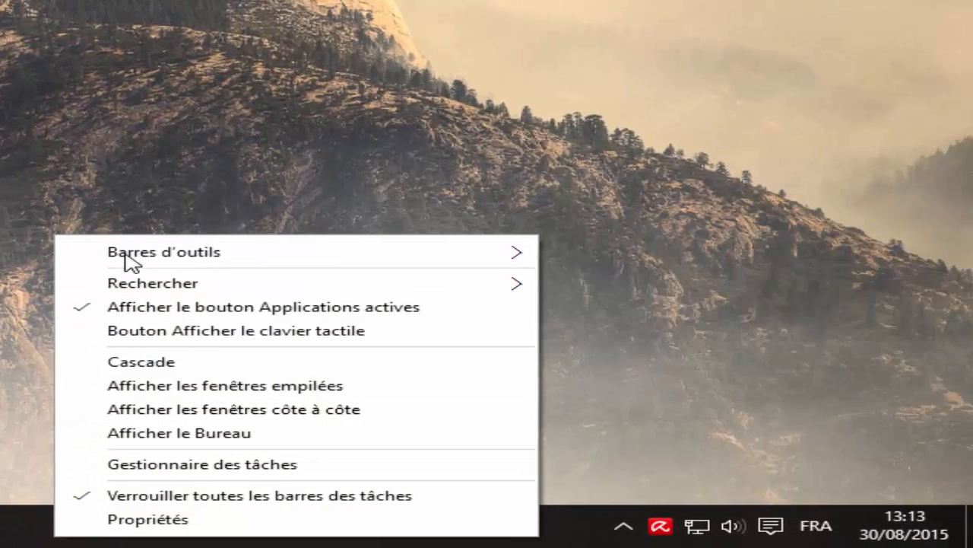
{"action": "mouse_move", "coordinate": [177, 286]}
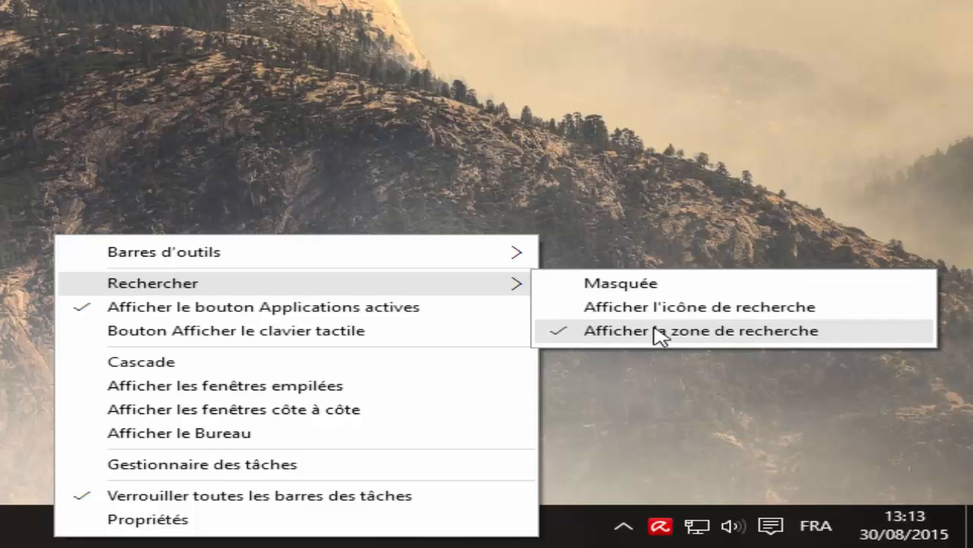
{"action": "left_click", "coordinate": [620, 283]}
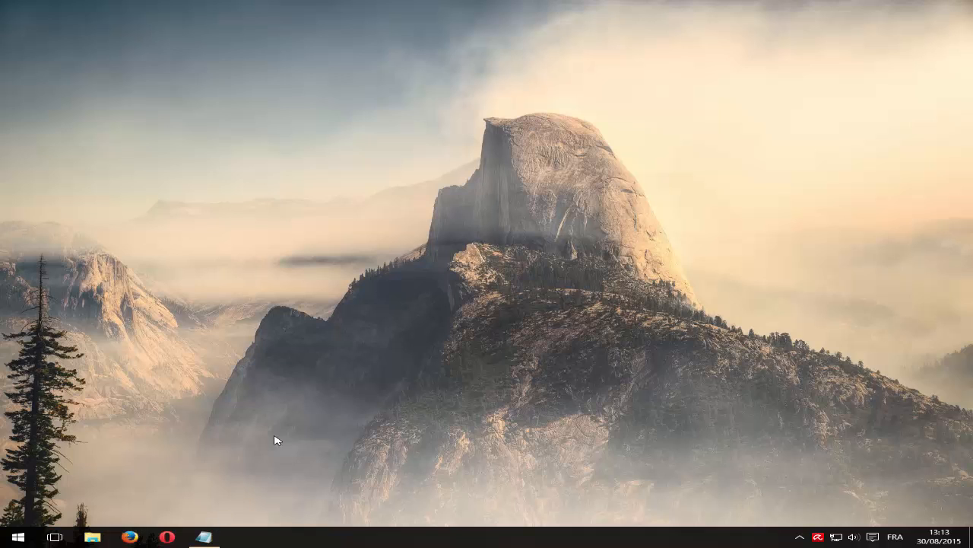
Show search as an icon on the taskbar, and briefly open the search pane
{"action": "right_click", "coordinate": [393, 537]}
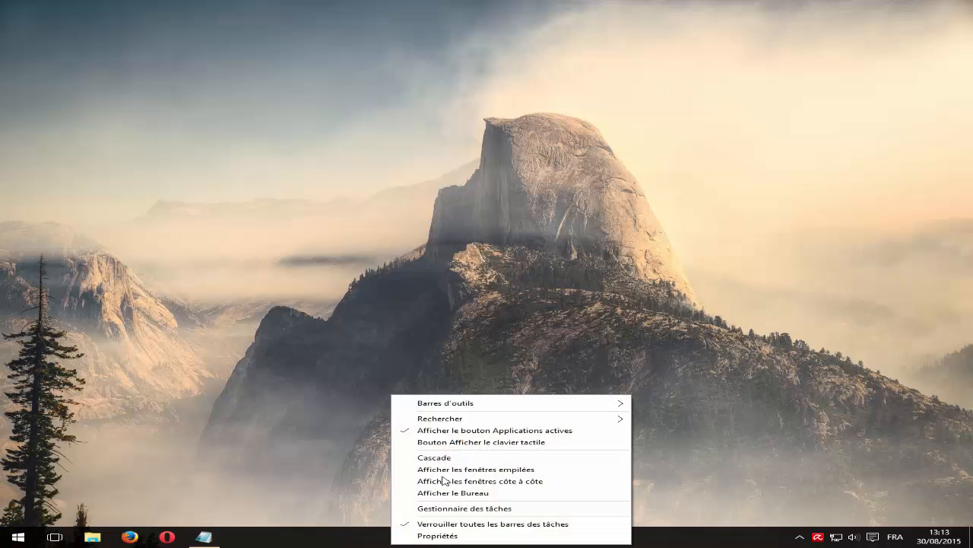
{"action": "mouse_move", "coordinate": [445, 420]}
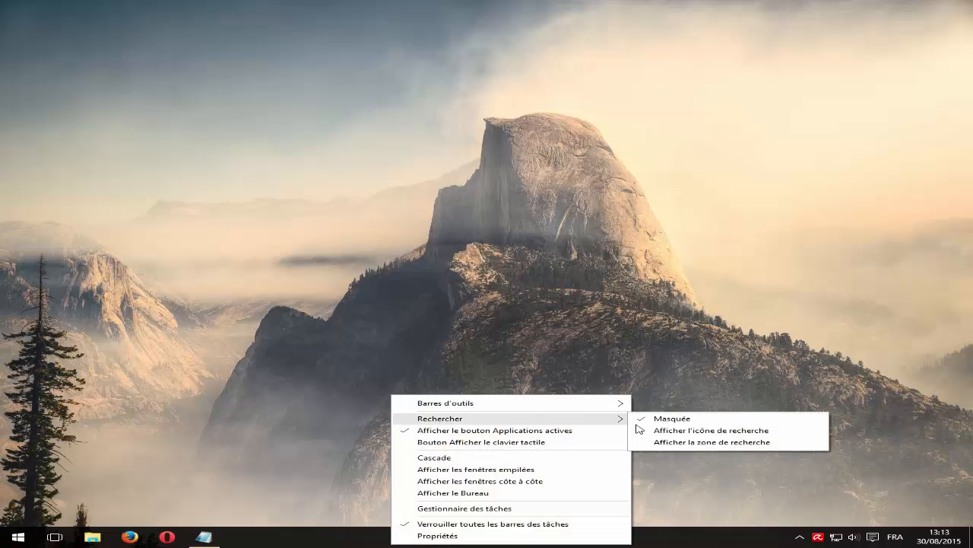
{"action": "left_click", "coordinate": [676, 430]}
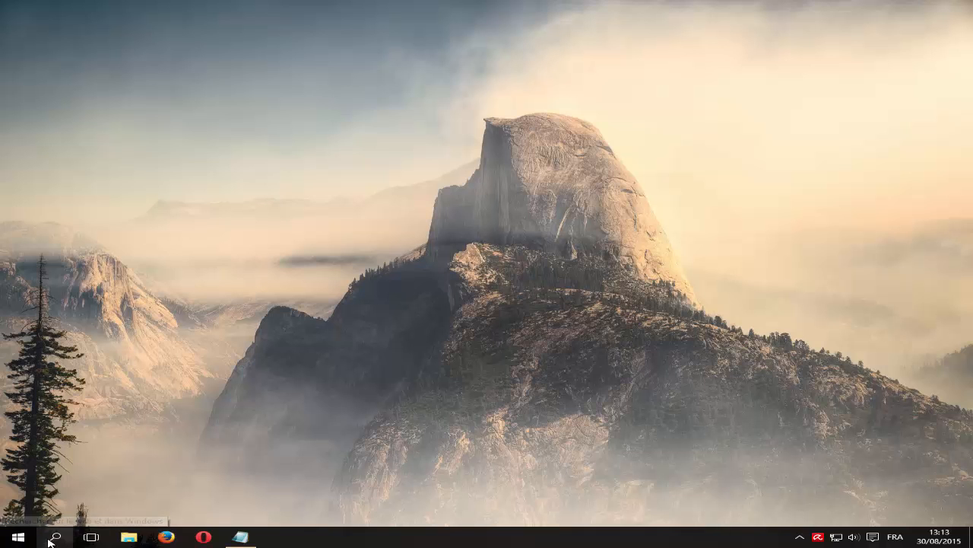
{"action": "left_click", "coordinate": [16, 536]}
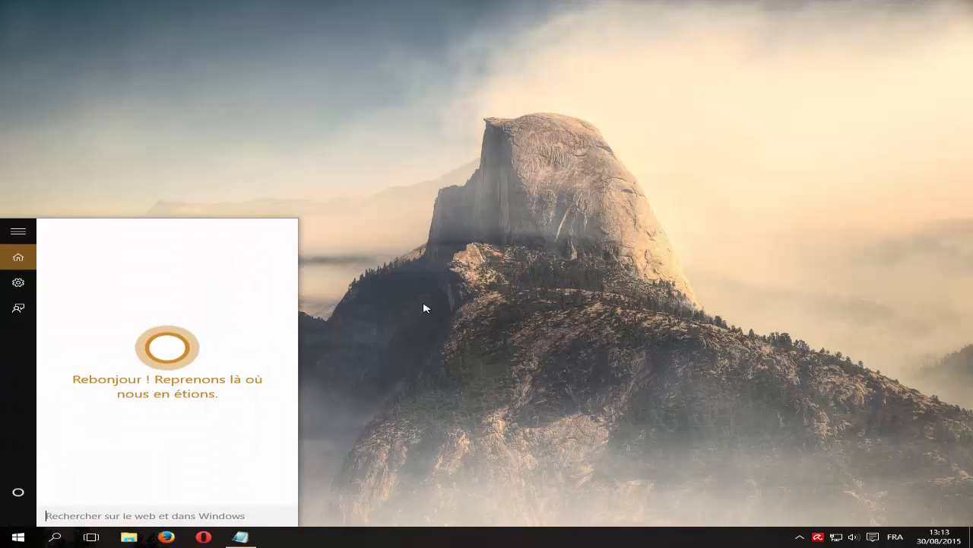
{"action": "left_click", "coordinate": [416, 312]}
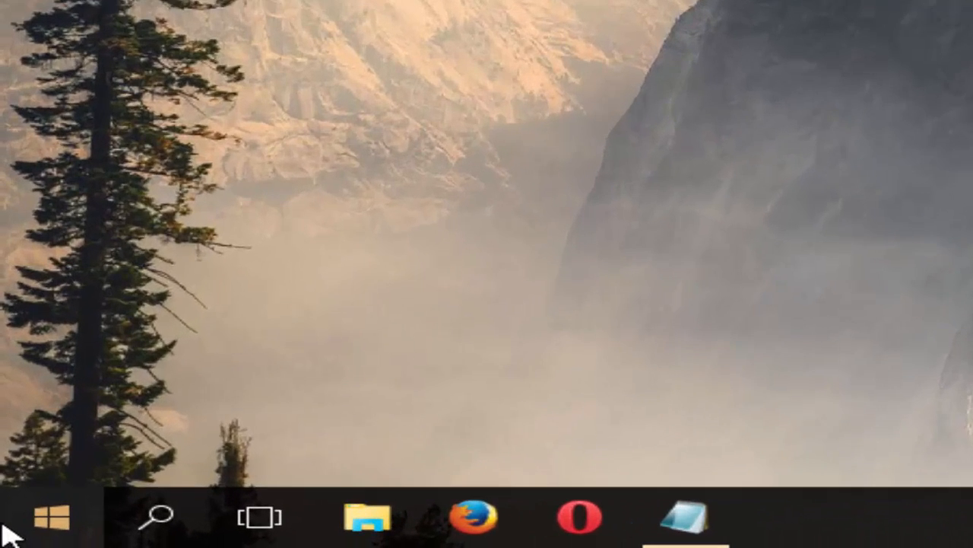
Resize the Start menu, making it slightly shorter and much narrower
{"action": "left_click", "coordinate": [3, 528]}
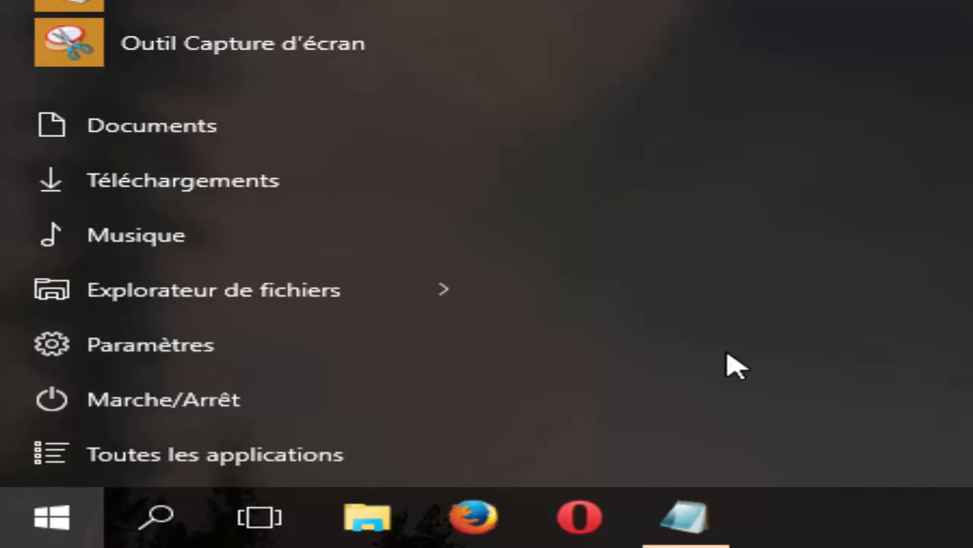
{"action": "type", "text": "ok"}
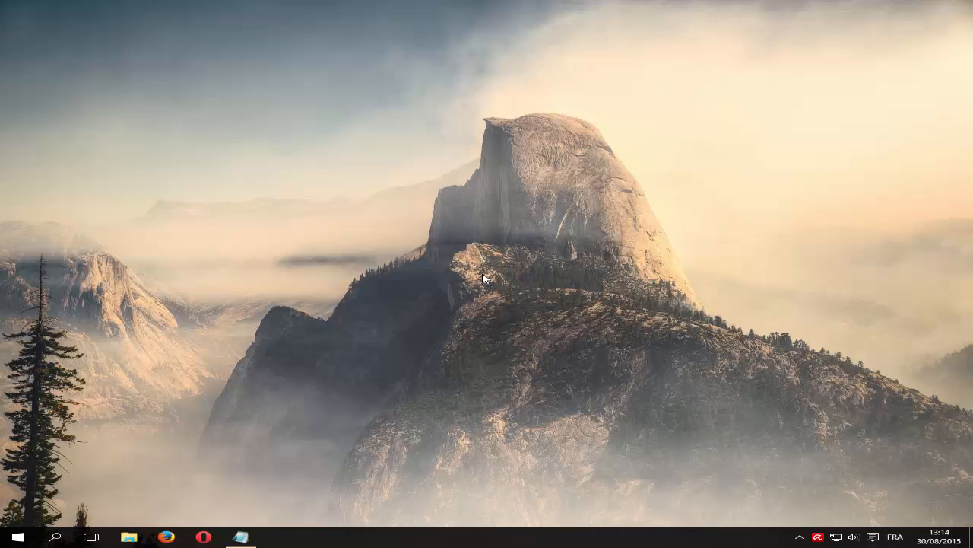
{"action": "left_click", "coordinate": [18, 537]}
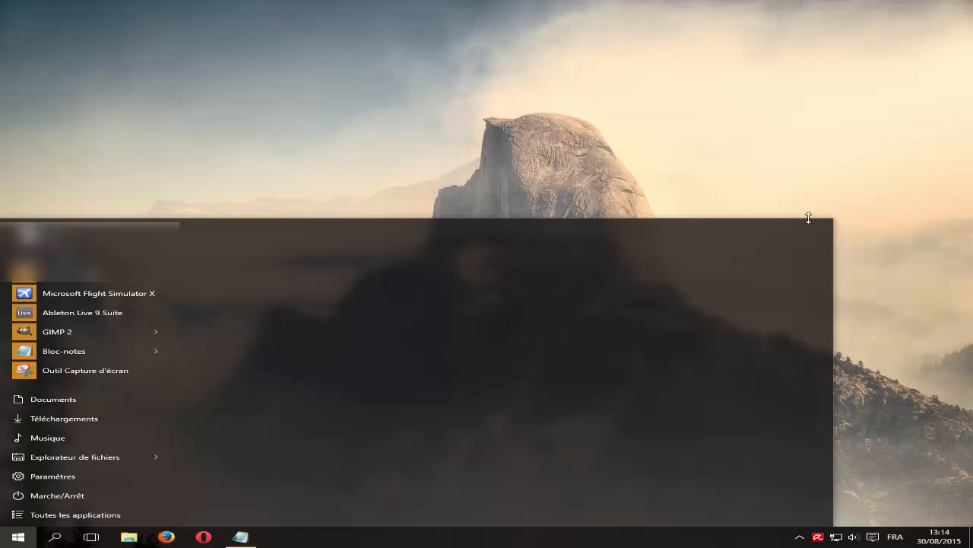
{"action": "left_click_drag", "start_coordinate": [808, 217], "coordinate": [810, 256]}
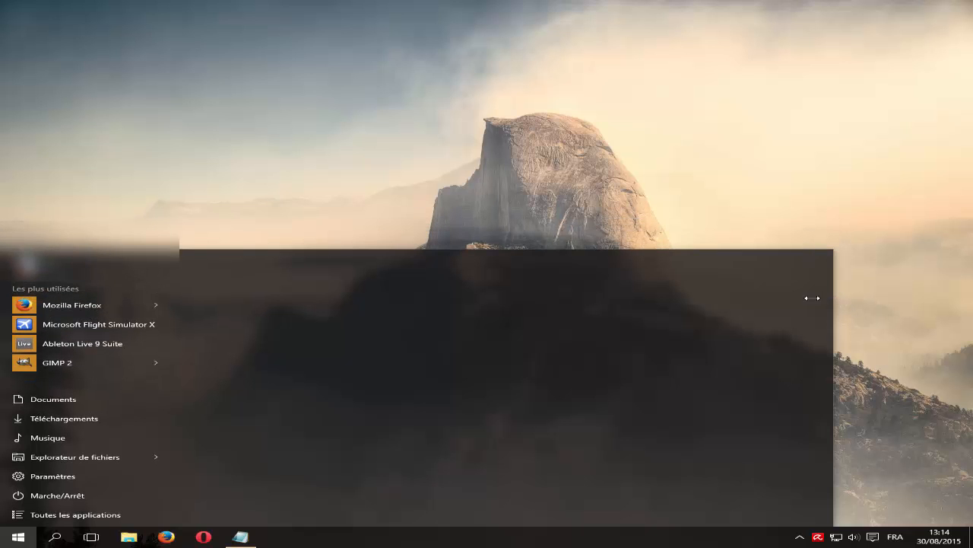
{"action": "left_click_drag", "start_coordinate": [653, 304], "coordinate": [540, 305]}
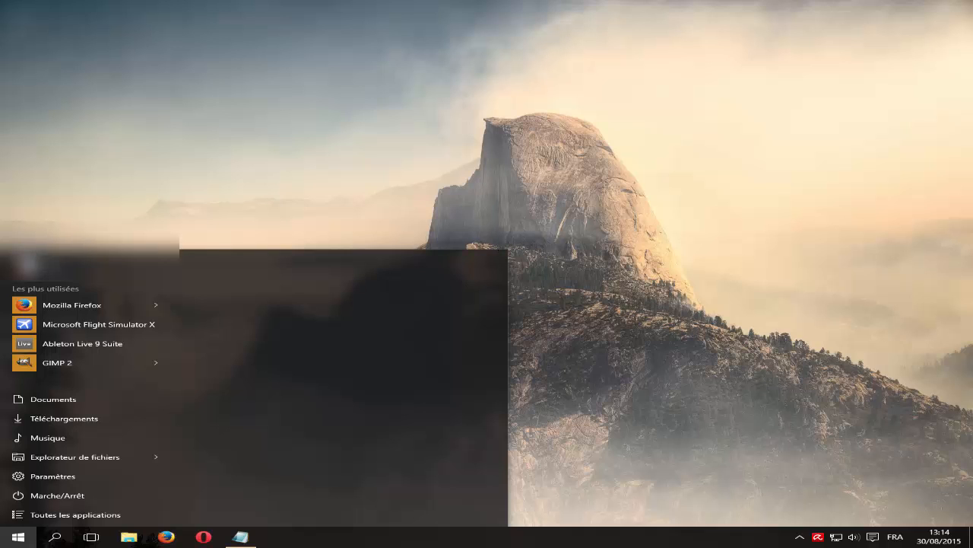
{"action": "left_click", "coordinate": [543, 247]}
Turn on the full-screen Start menu in the Accueil page of the Personnalisation settings
{"action": "key", "text": "super+i"}
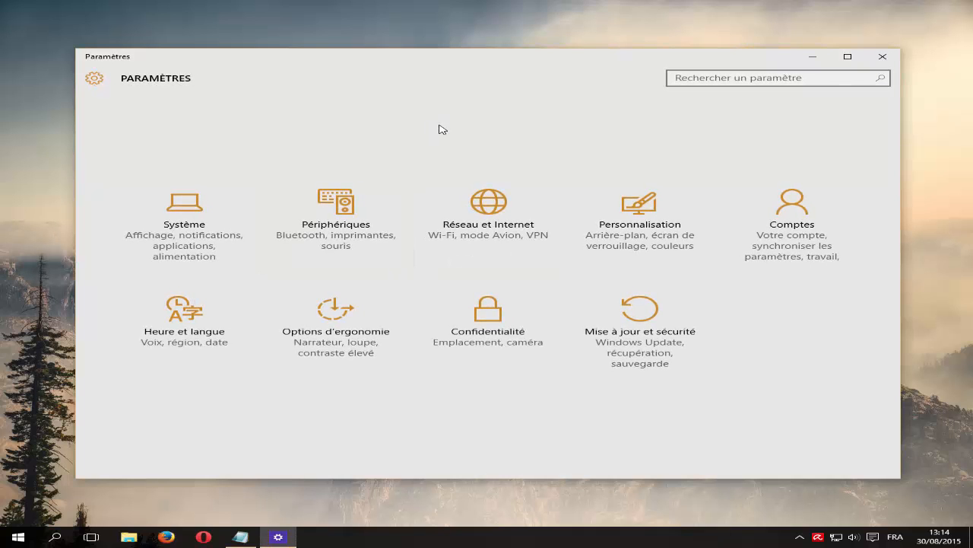
{"action": "left_click", "coordinate": [616, 198]}
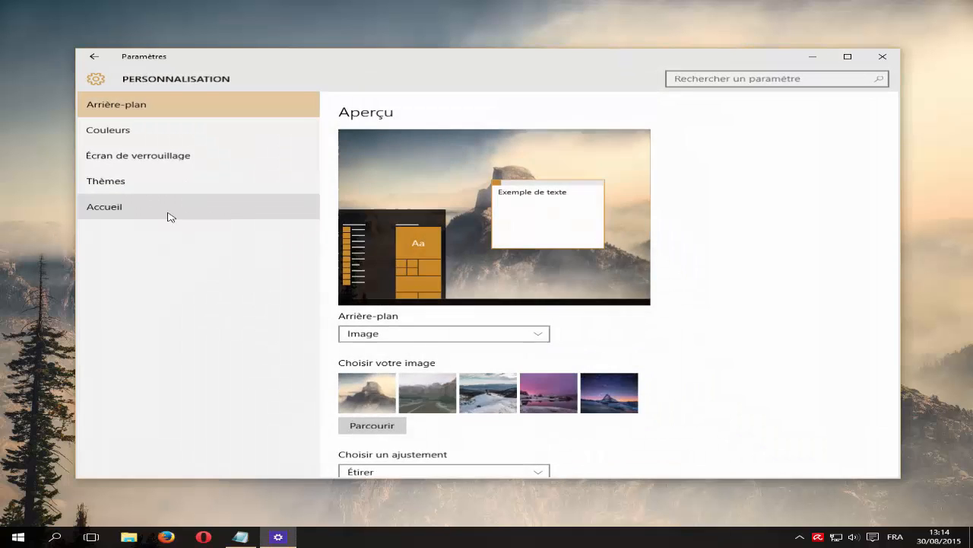
{"action": "left_click", "coordinate": [170, 217]}
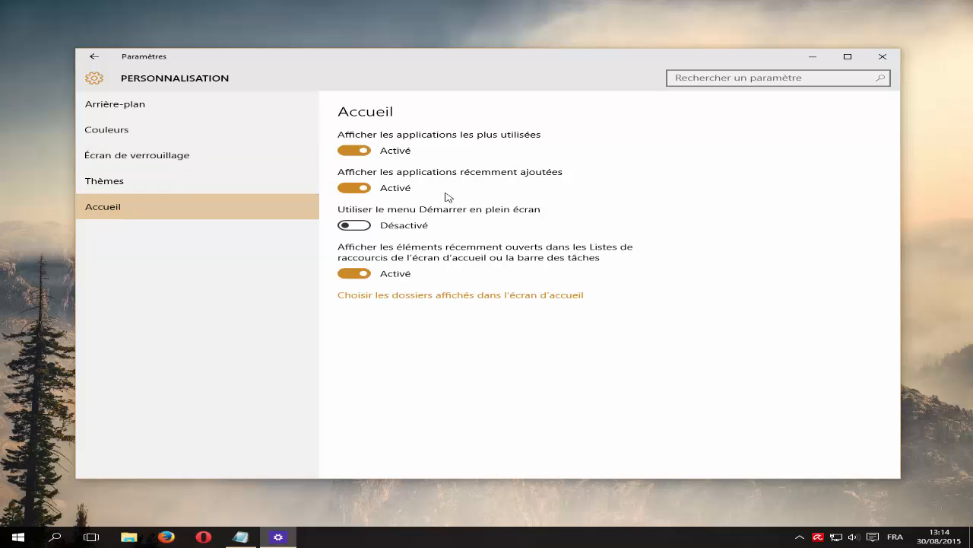
{"action": "left_click", "coordinate": [360, 226]}
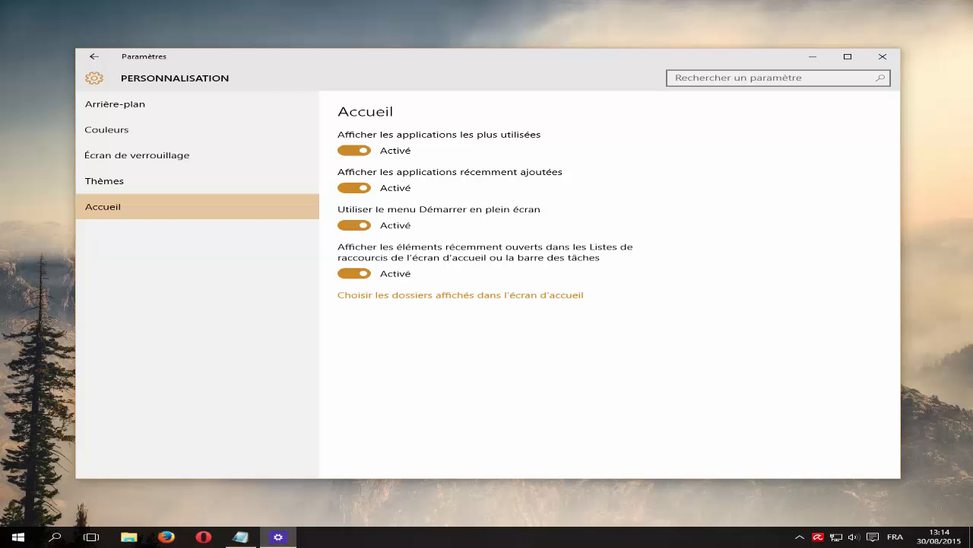
Preview the full-screen Start menu, turn that option off again, and check the Start menu with the settings closed
{"action": "left_click", "coordinate": [19, 537]}
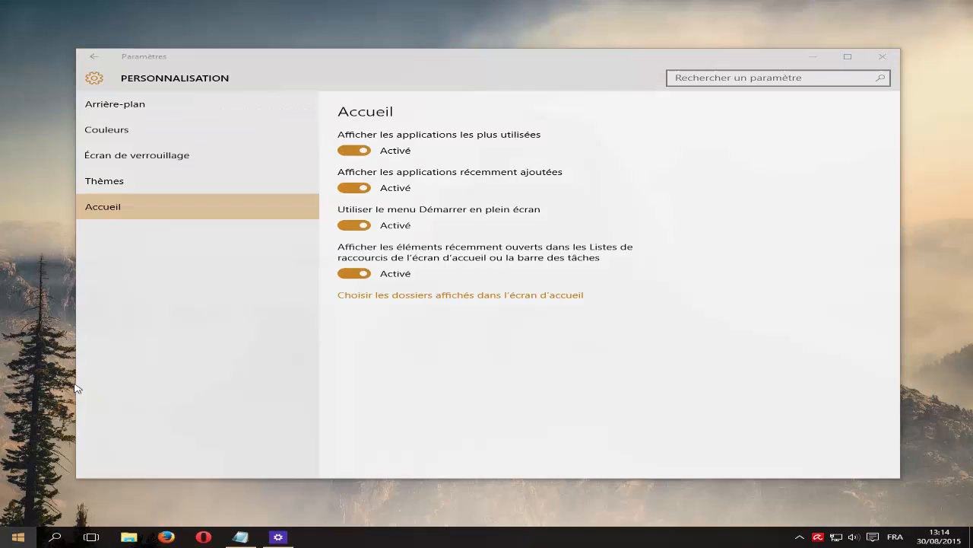
{"action": "left_click", "coordinate": [18, 537]}
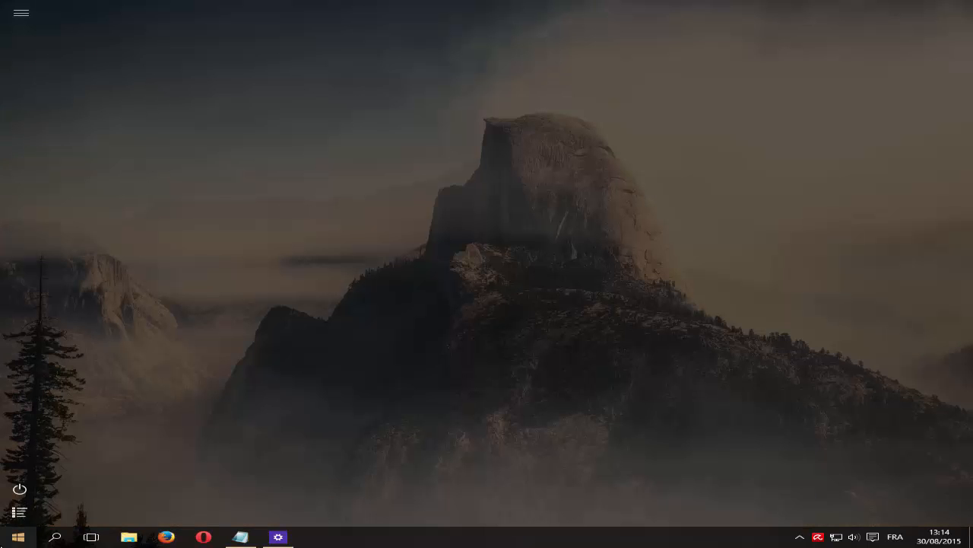
{"action": "left_click", "coordinate": [359, 226]}
{"action": "key", "text": "alt+F4"}
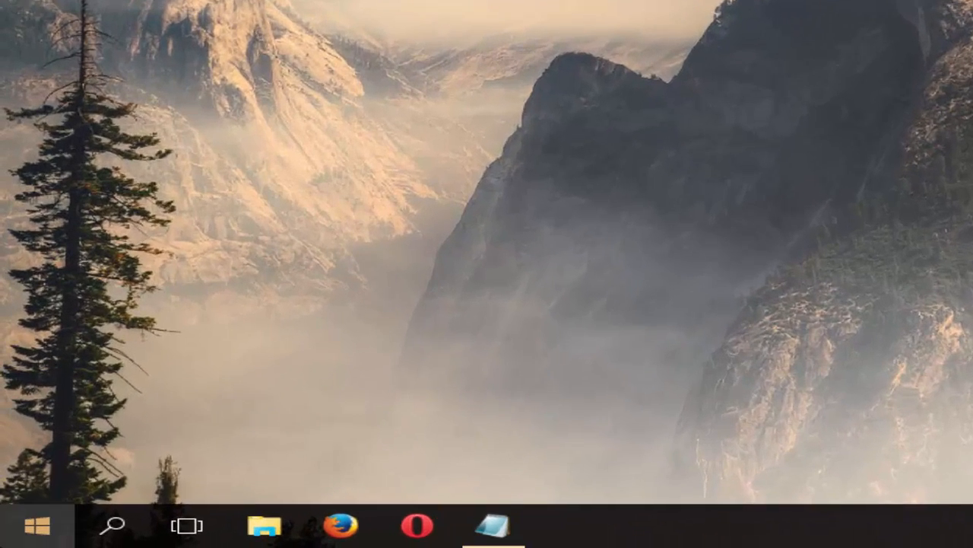
{"action": "left_click", "coordinate": [18, 537]}
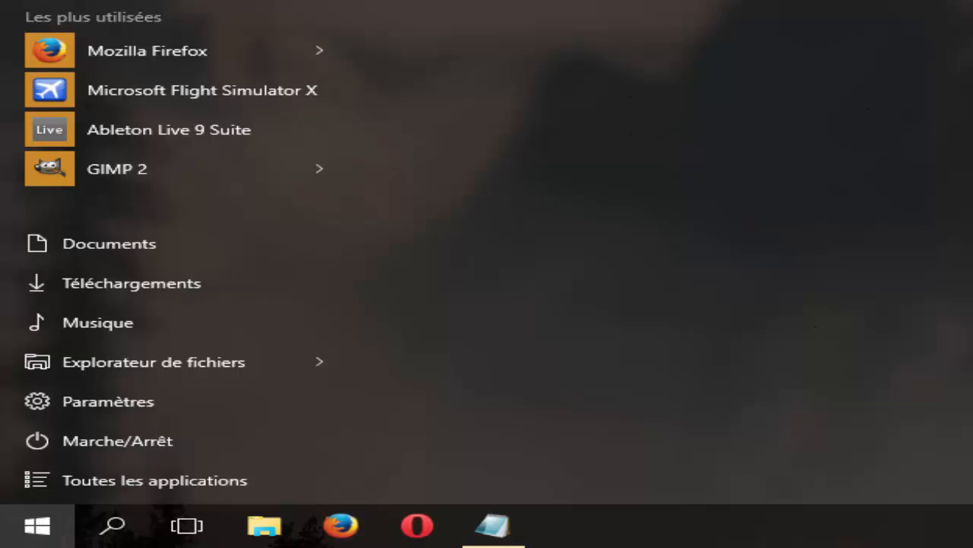
{"action": "key", "text": "Escape"}
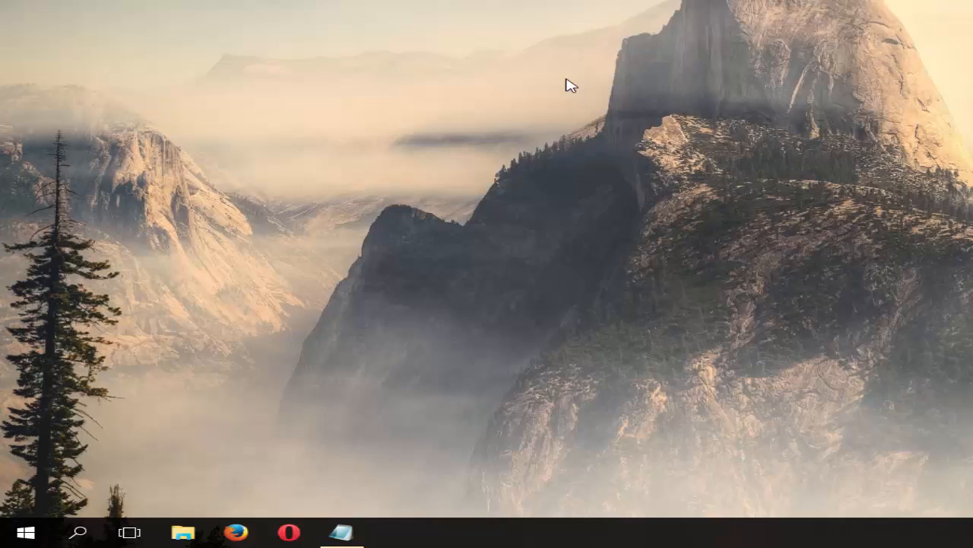
Turn off transparency for the Start menu, taskbar and notification centre in the Couleurs page of the Personnalisation settings
{"action": "right_click", "coordinate": [402, 222]}
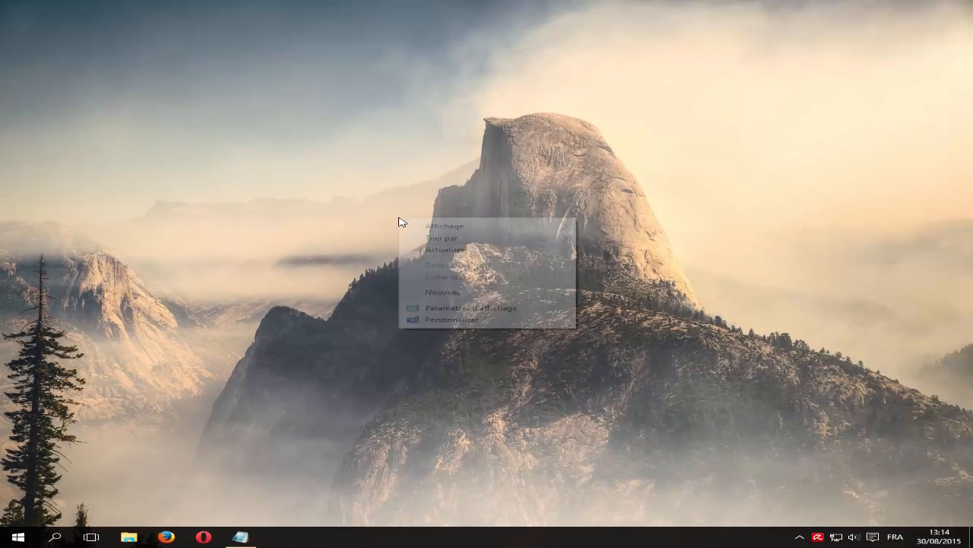
{"action": "left_click", "coordinate": [489, 320]}
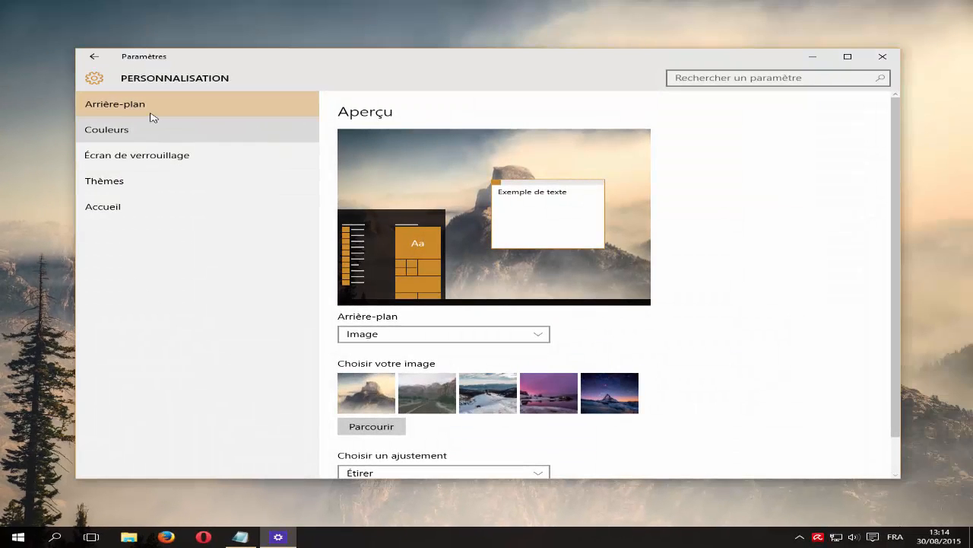
{"action": "left_click", "coordinate": [182, 128]}
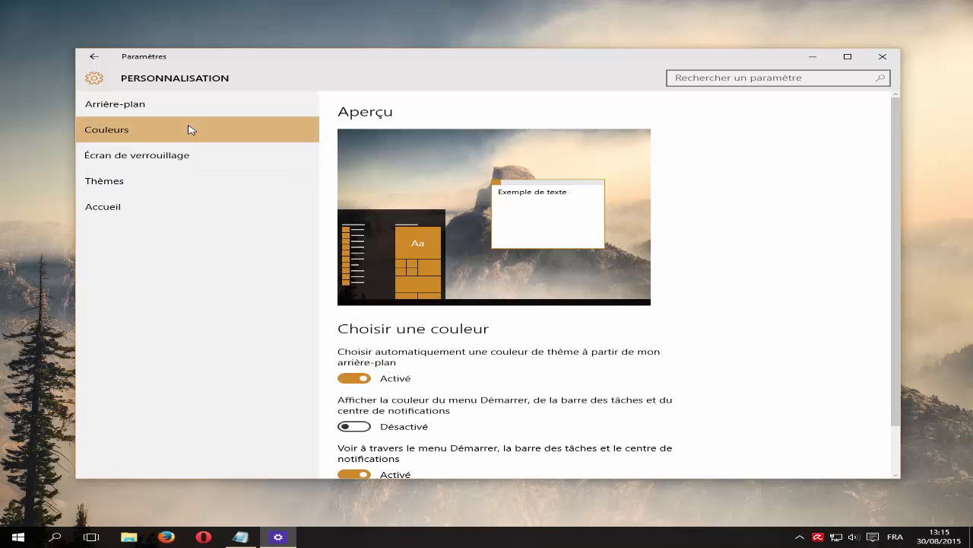
{"action": "scroll", "coordinate": [585, 287], "scroll_direction": "down", "scroll_amount": 2}
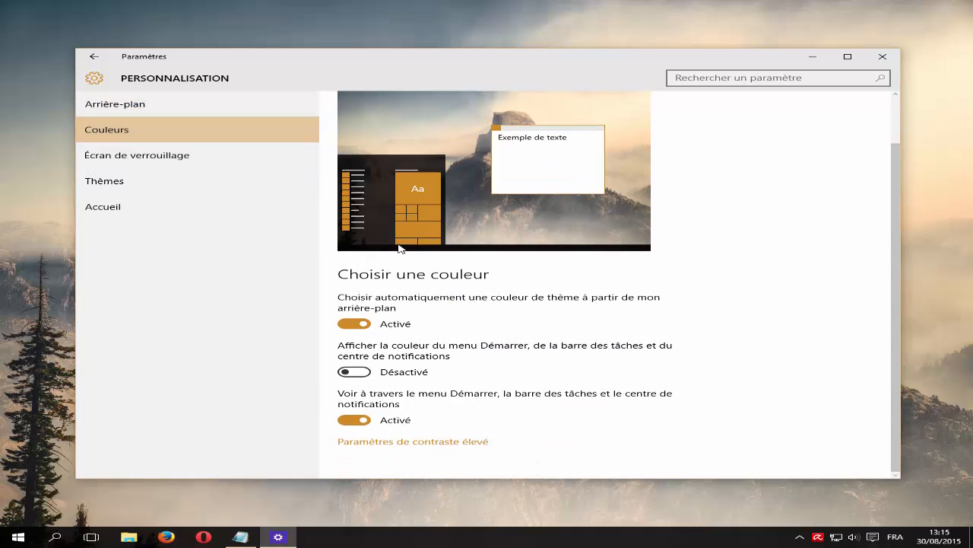
{"action": "left_click", "coordinate": [353, 421]}
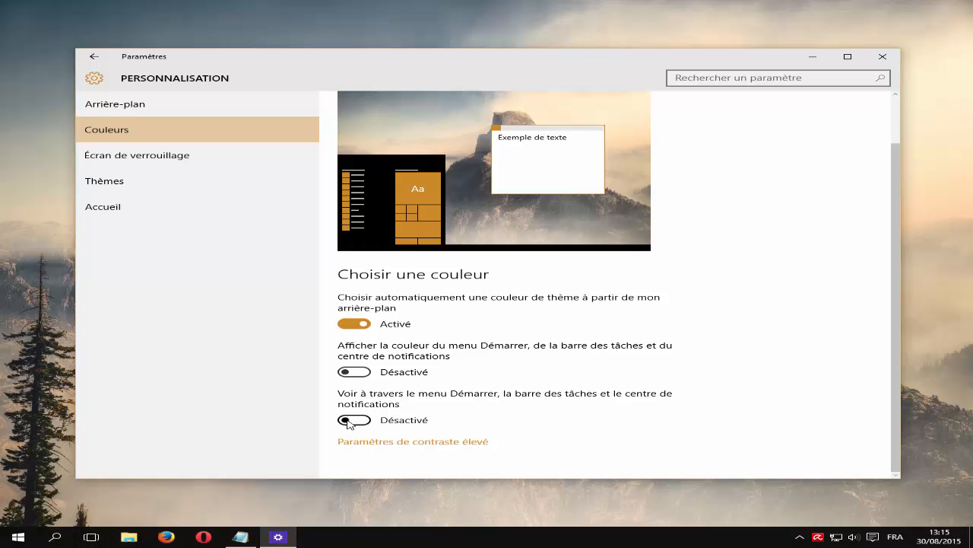
{"action": "key", "text": "super"}
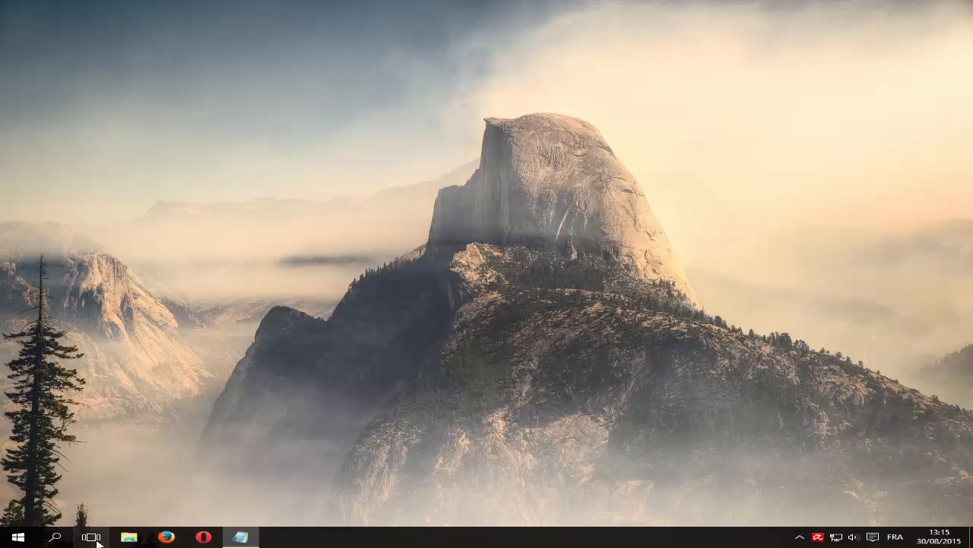
Create a second virtual desktop in Task View, switch to Bureau 2, and return to Bureau 1
{"action": "left_click", "coordinate": [92, 538]}
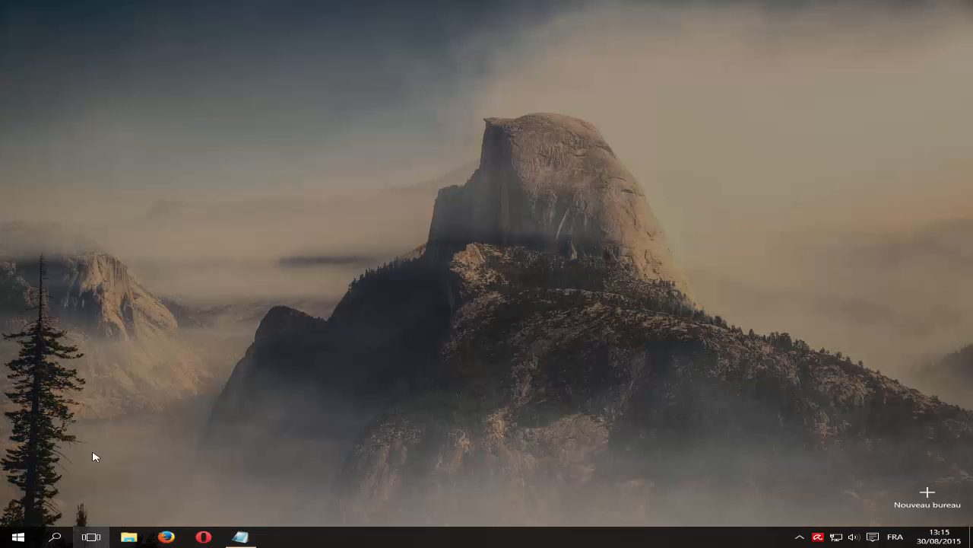
{"action": "left_click", "coordinate": [928, 496]}
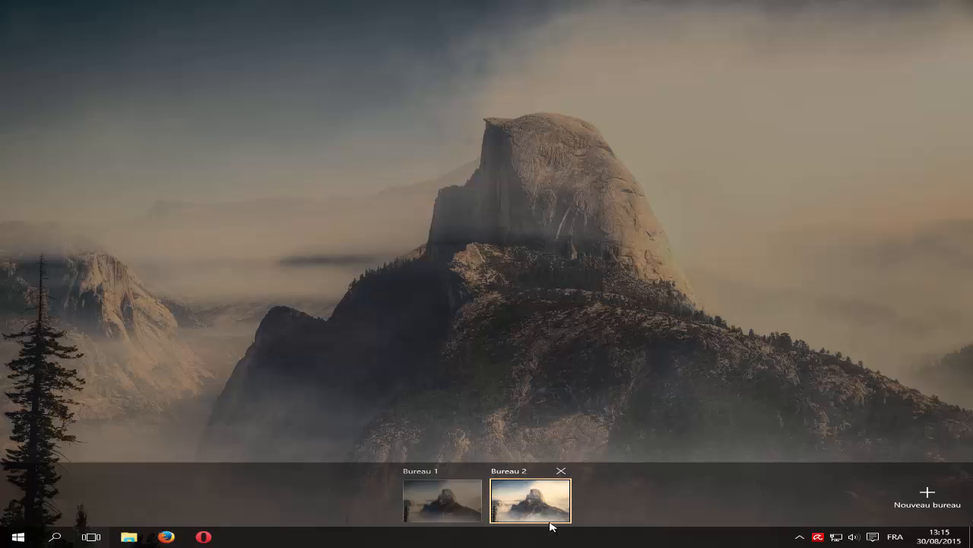
{"action": "left_click", "coordinate": [551, 520]}
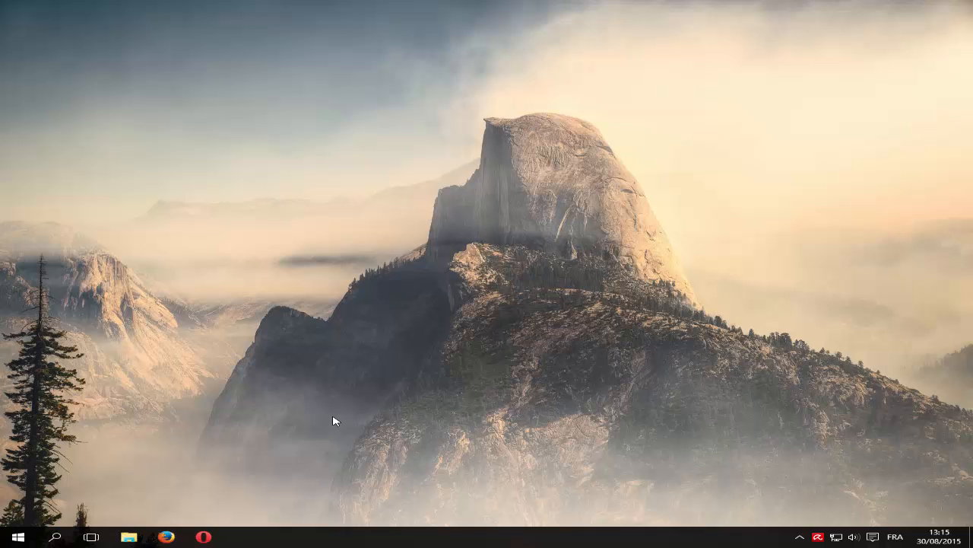
{"action": "left_click", "coordinate": [91, 536]}
{"action": "left_click", "coordinate": [431, 504]}
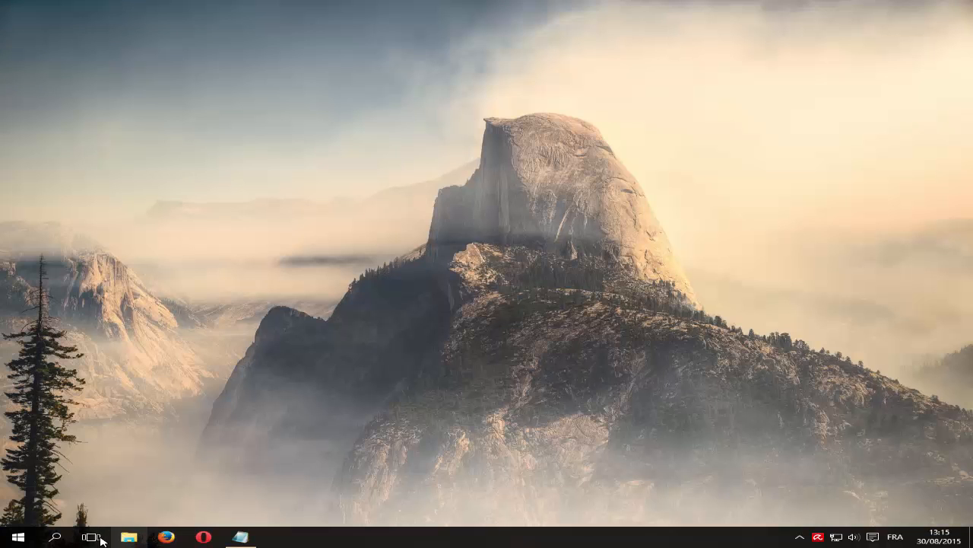
Remove the Bureau 2 virtual desktop in Task View and return to the normal desktop
{"action": "left_click", "coordinate": [92, 536]}
{"action": "left_click", "coordinate": [560, 477]}
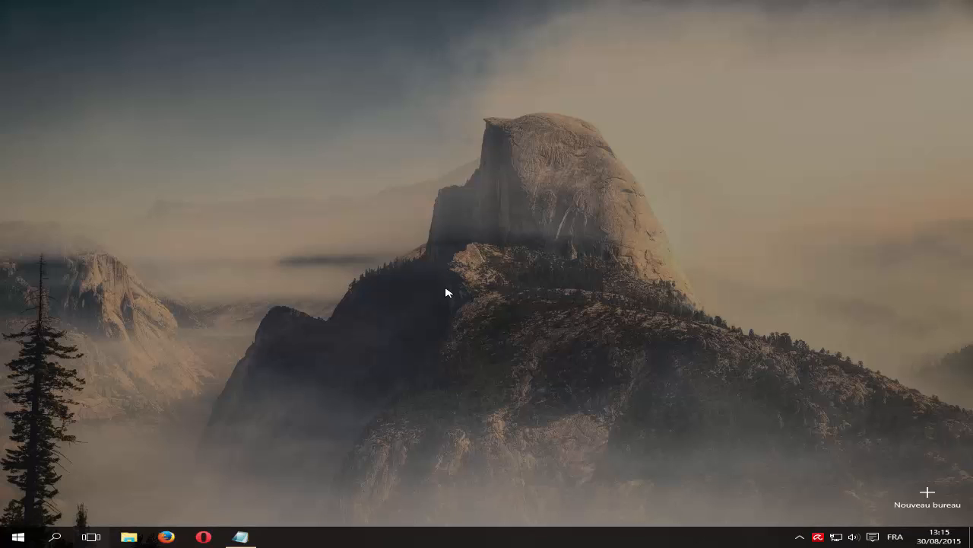
{"action": "left_click", "coordinate": [444, 262]}
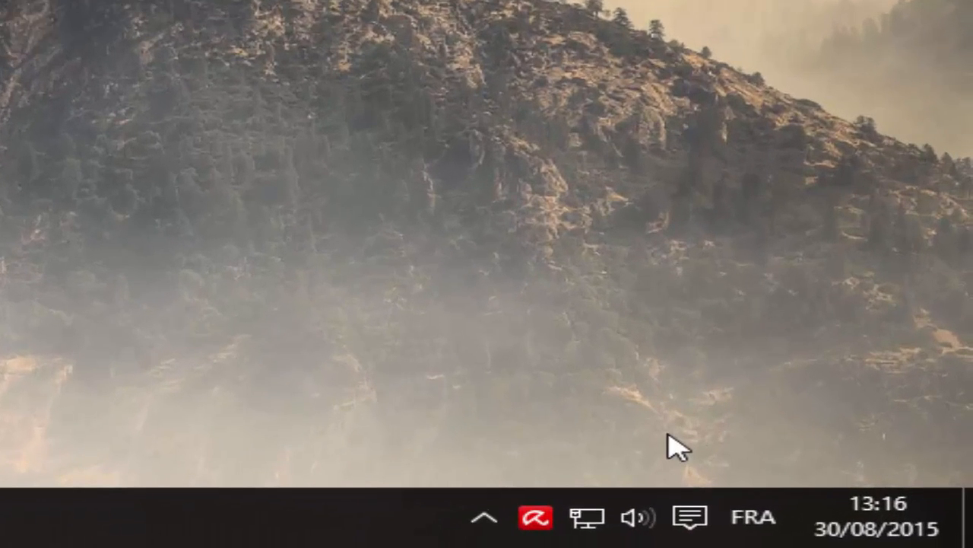
Examine the notification centre and view the Bluetooth settings through its quick action, closing the settings window again
{"action": "left_click", "coordinate": [688, 517]}
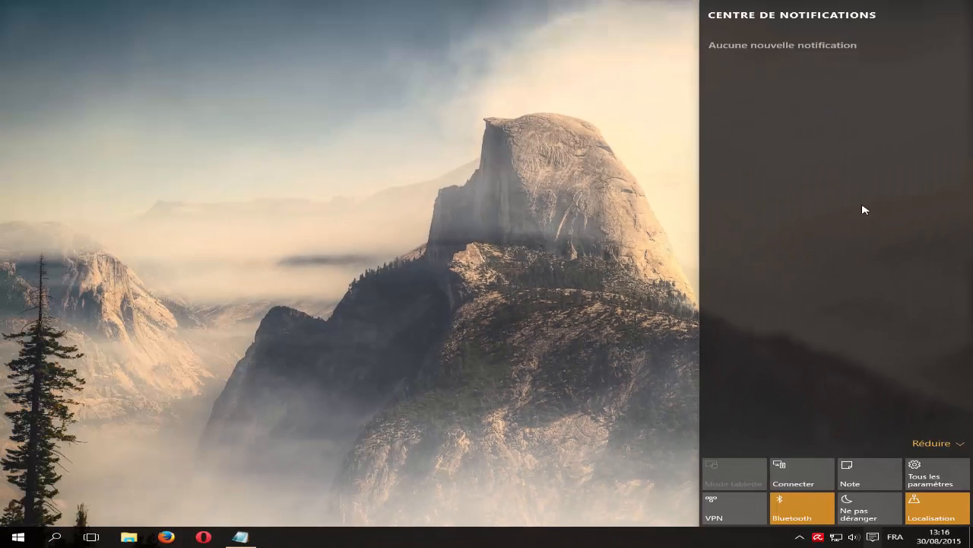
{"action": "left_click", "coordinate": [874, 536]}
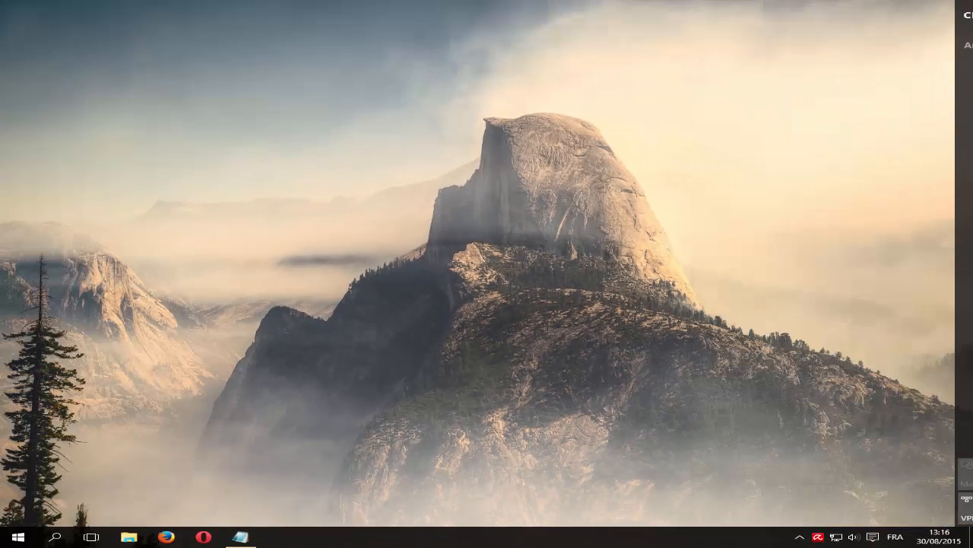
{"action": "left_click", "coordinate": [873, 537]}
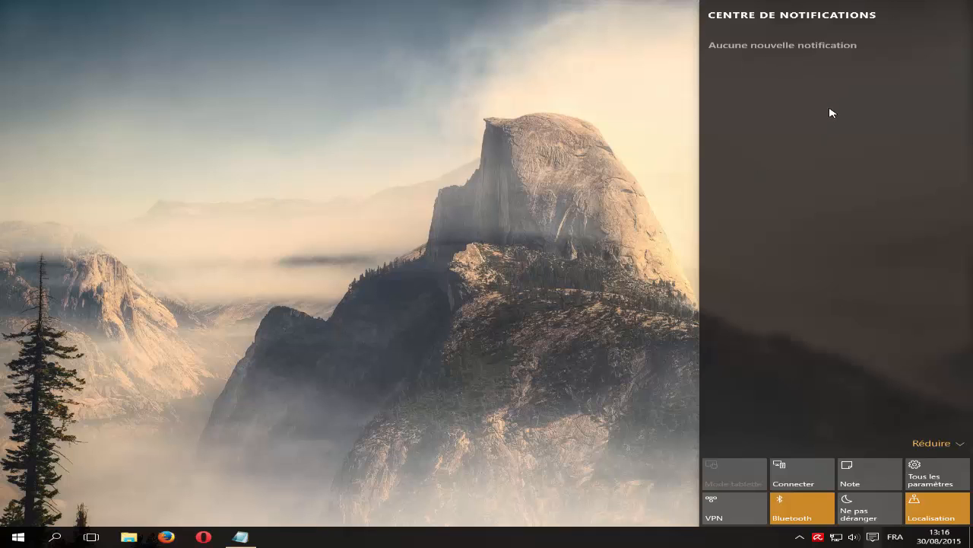
{"action": "left_click", "coordinate": [806, 517]}
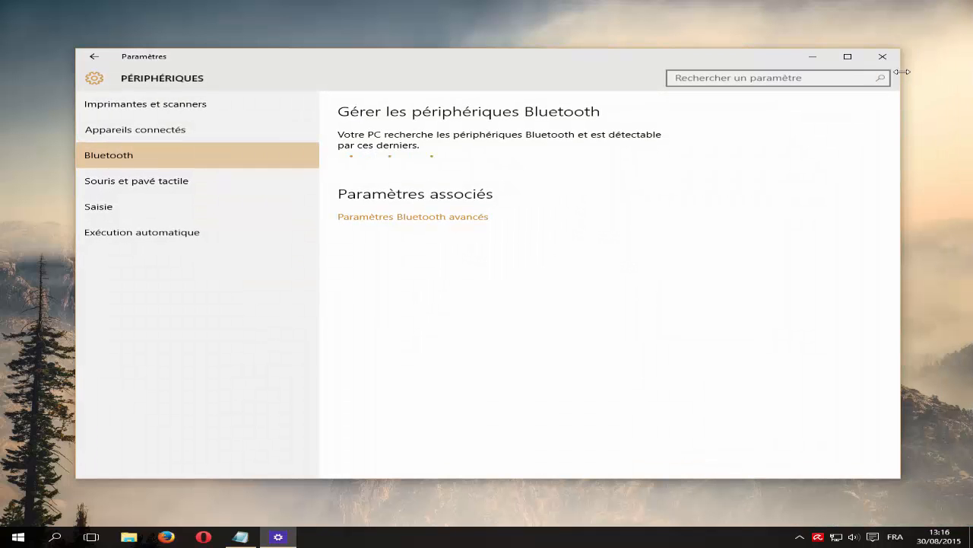
{"action": "left_click", "coordinate": [882, 57]}
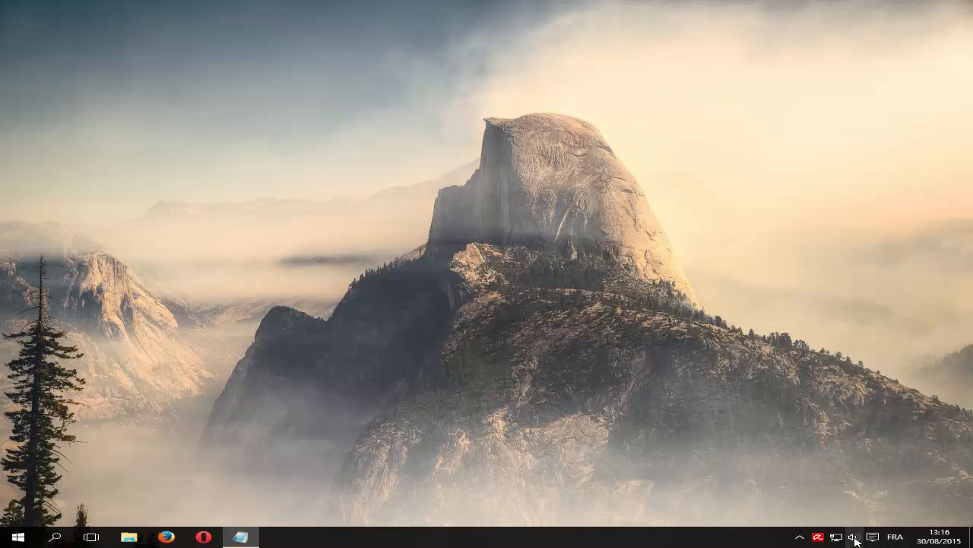
Turn on the Ne pas déranger quick action in the notification centre and turn it off again
{"action": "left_click", "coordinate": [873, 537]}
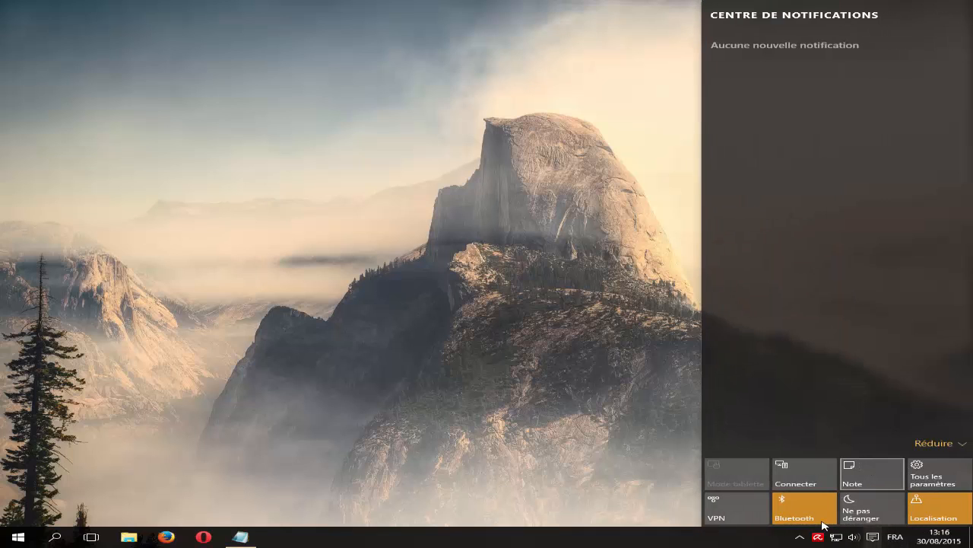
{"action": "left_click", "coordinate": [875, 508]}
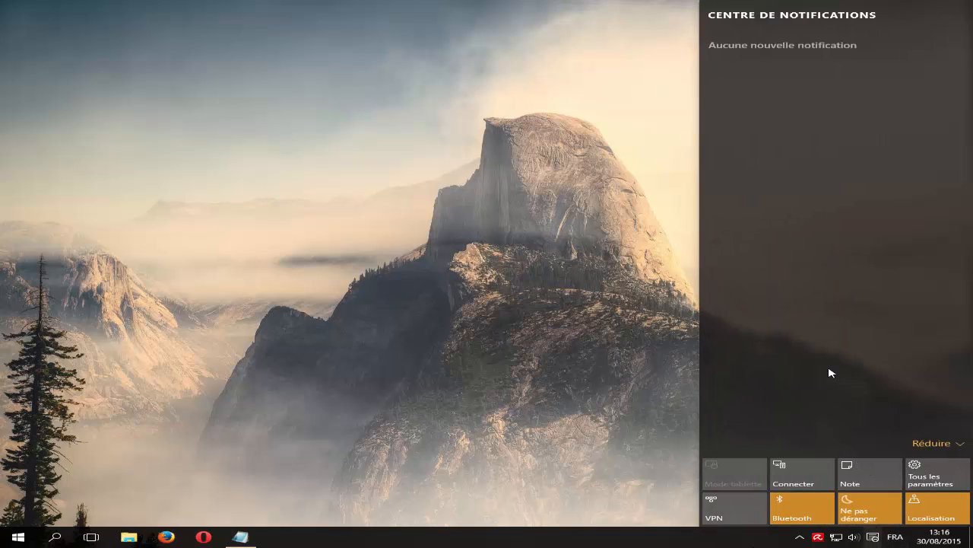
{"action": "left_click", "coordinate": [859, 508]}
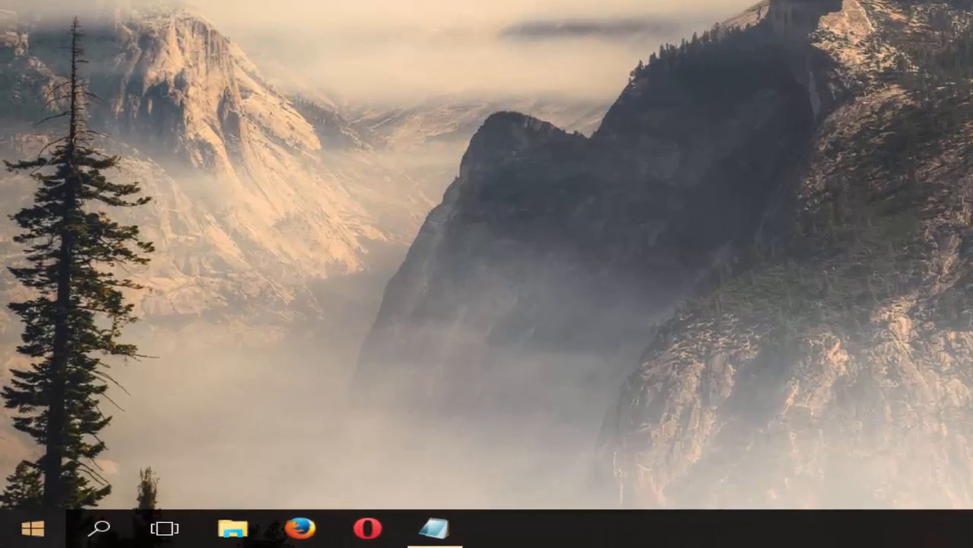
Open Invite de commandes (admin) and make its console window active
{"action": "right_click", "coordinate": [18, 536]}
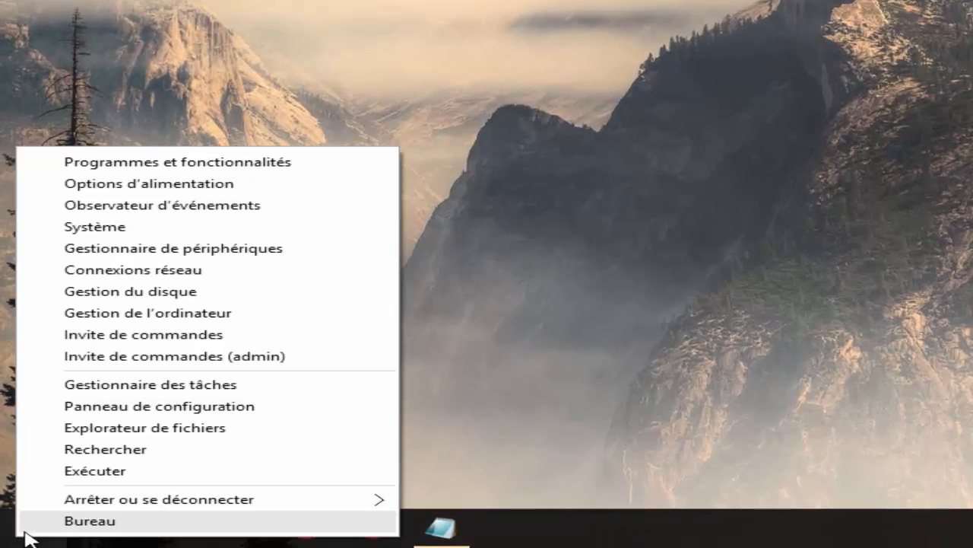
{"action": "left_click", "coordinate": [211, 358]}
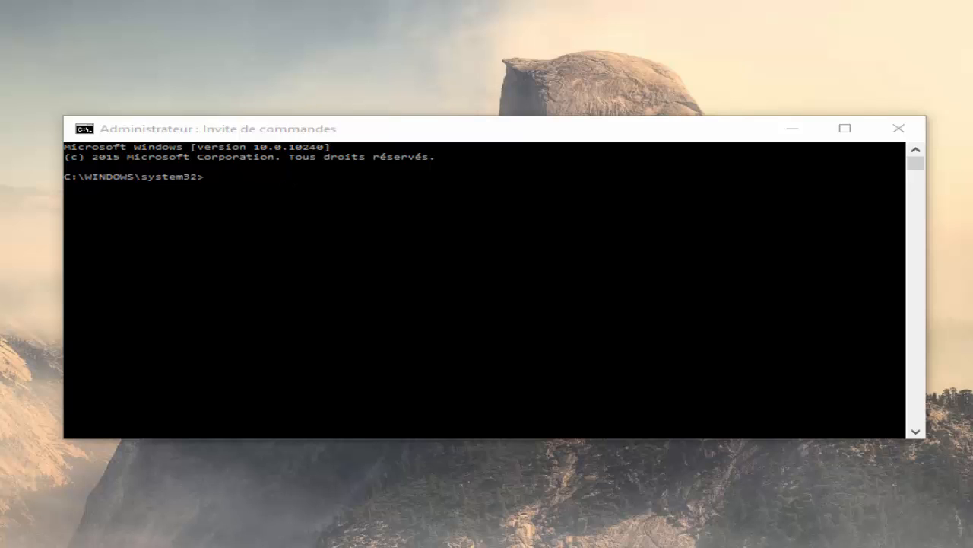
{"action": "left_click", "coordinate": [352, 190]}
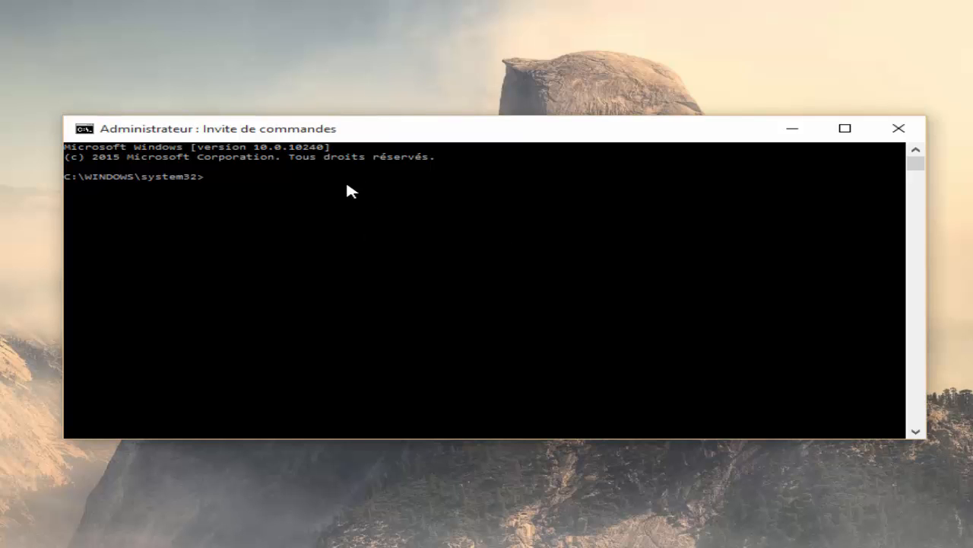
Paste the copied word "personnalisé" eight times in a row on the administrator command prompt's input line
{"action": "type", "text": "personnalisé"}
{"action": "key", "text": "ctrl+v"}
{"action": "key", "text": "ctrl+v"}
{"action": "key", "text": "ctrl+v"}
{"action": "key", "text": "ctrl+v"}
{"action": "key", "text": "ctrl+v"}
{"action": "key", "text": "ctrl+v"}
{"action": "key", "text": "ctrl+v"}
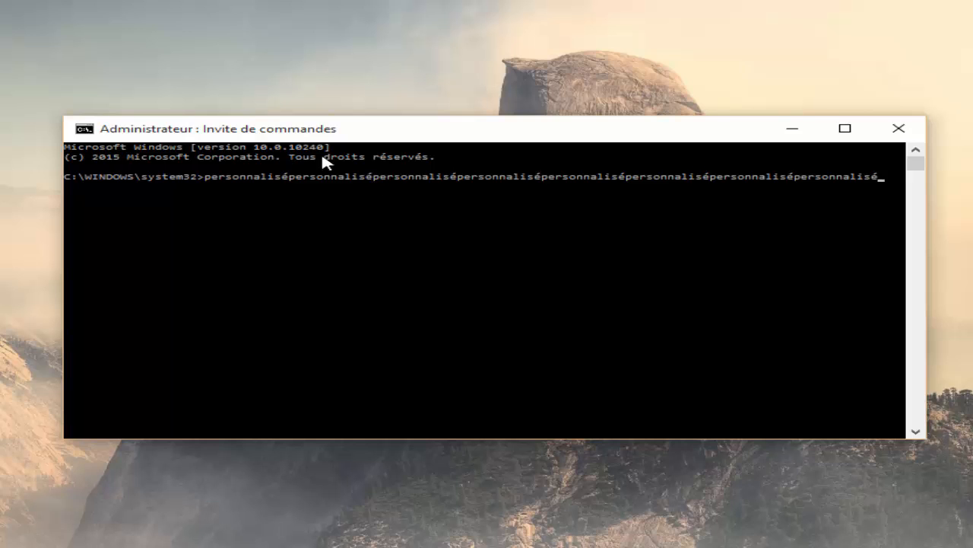
Open the command prompt's properties, preview the Lucida Console font, and select Consolas again
{"action": "right_click", "coordinate": [370, 133]}
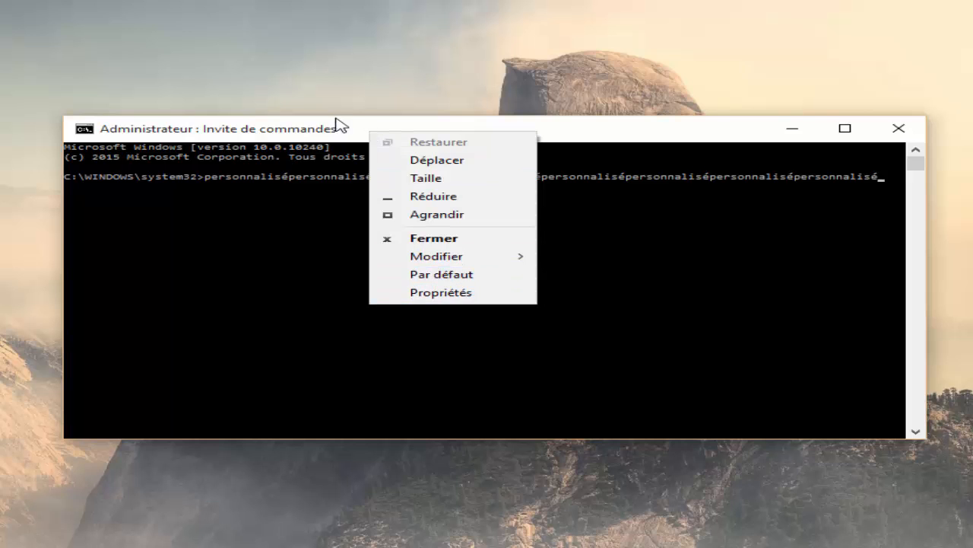
{"action": "left_click", "coordinate": [353, 120]}
{"action": "right_click", "coordinate": [379, 129]}
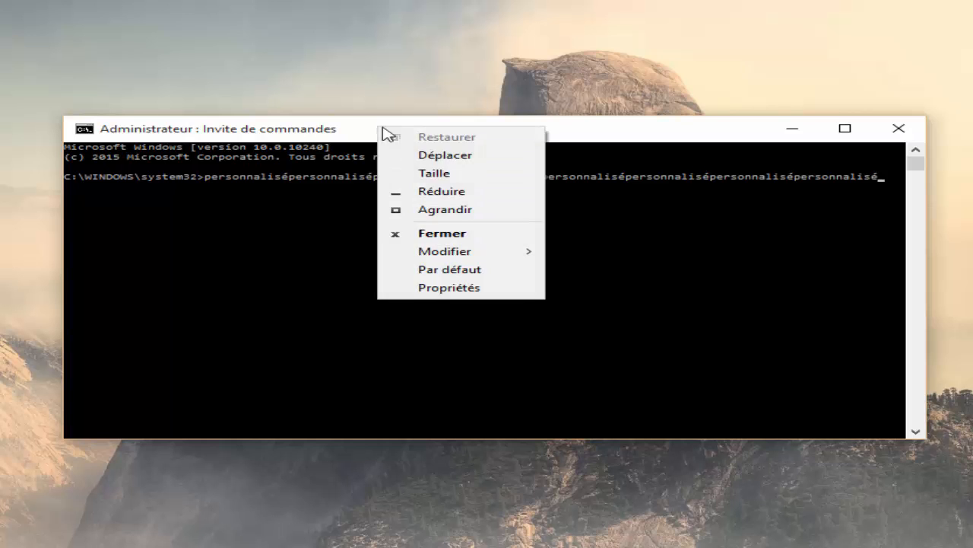
{"action": "left_click", "coordinate": [487, 292]}
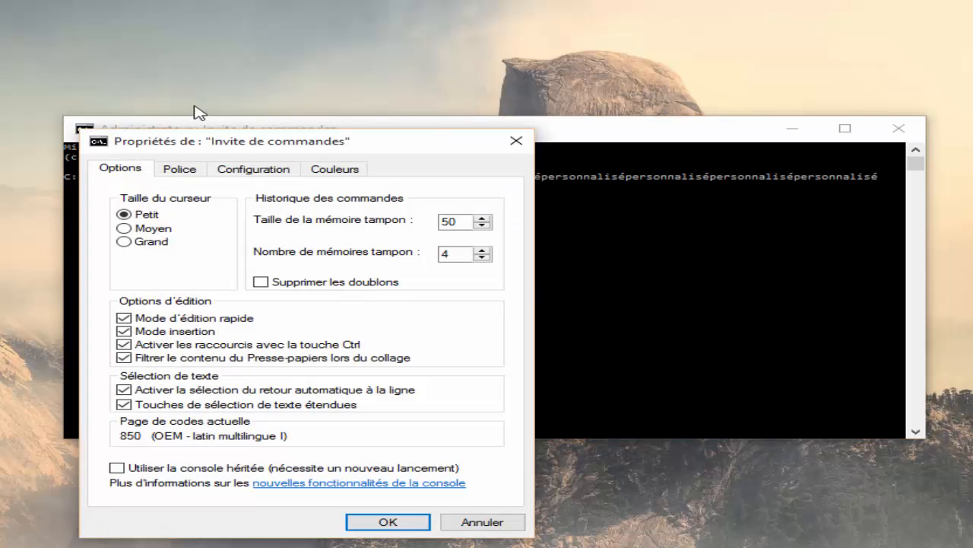
{"action": "left_click_drag", "start_coordinate": [206, 142], "coordinate": [378, 98]}
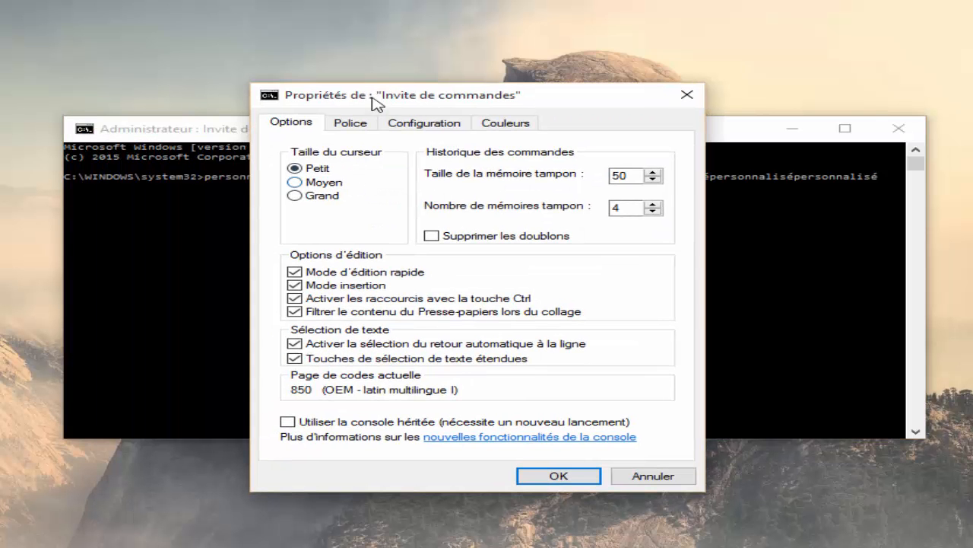
{"action": "left_click", "coordinate": [339, 131]}
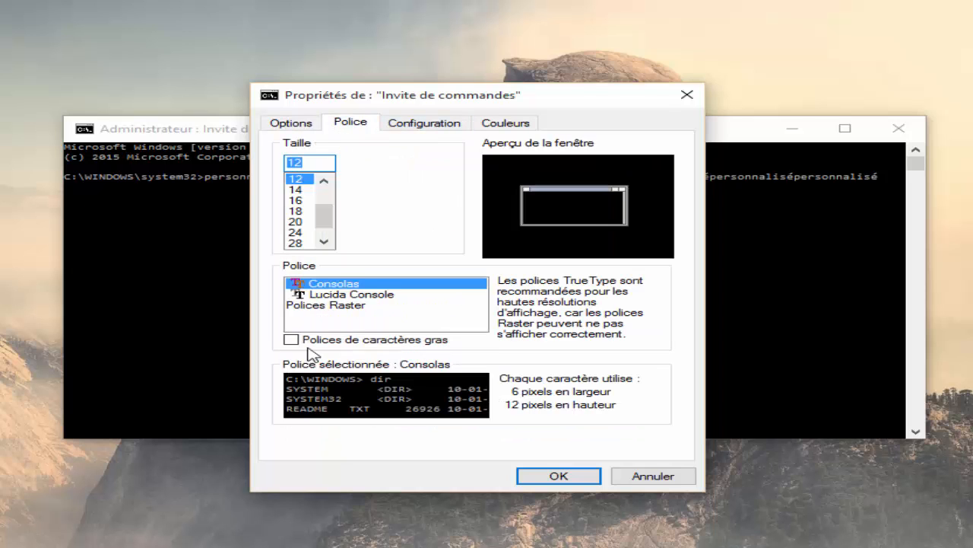
{"action": "left_click", "coordinate": [354, 295]}
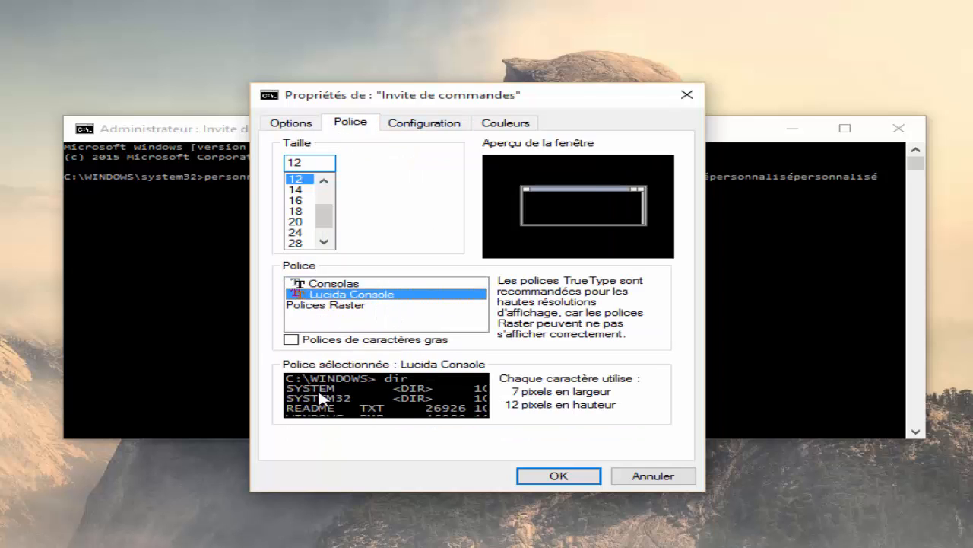
{"action": "left_click", "coordinate": [325, 283]}
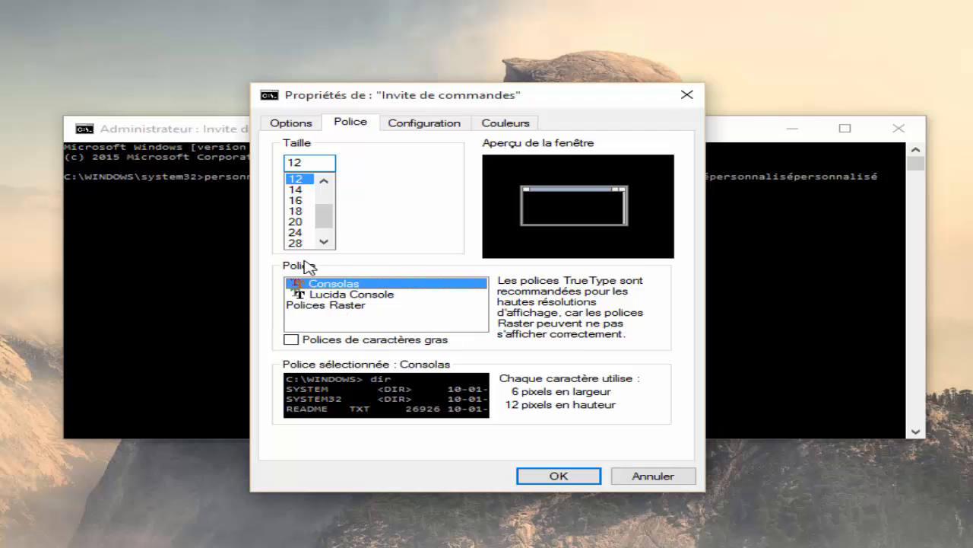
View the console's Configuration settings, preview several background colours including cyan, white and teal, and set the background back to black
{"action": "left_click", "coordinate": [423, 124]}
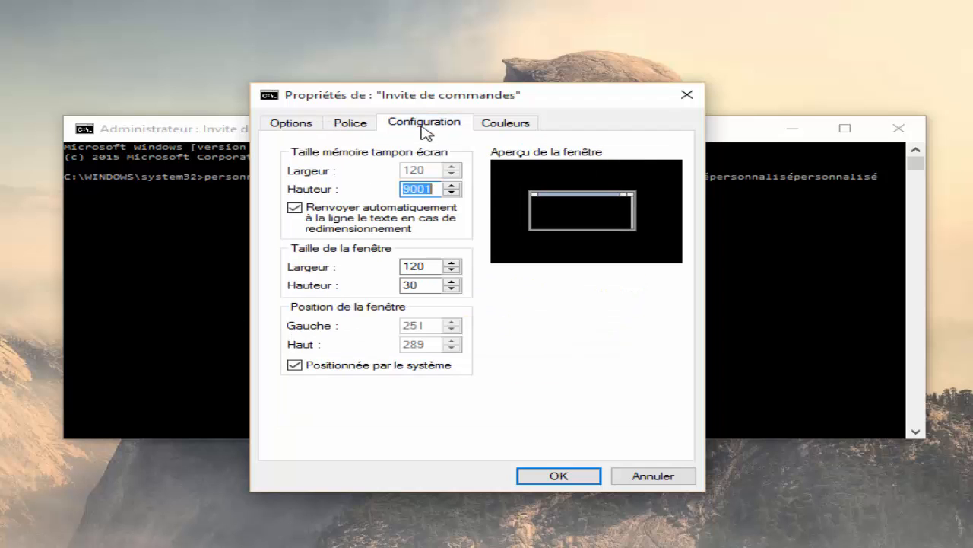
{"action": "left_click", "coordinate": [488, 128]}
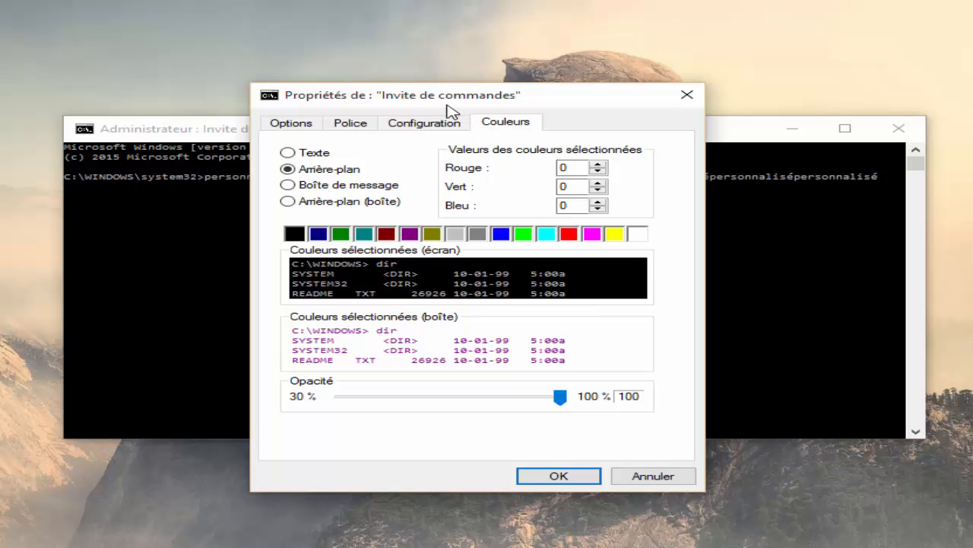
{"action": "left_click_drag", "start_coordinate": [448, 104], "coordinate": [443, 114]}
{"action": "left_click", "coordinate": [517, 242]}
{"action": "left_click", "coordinate": [540, 241]}
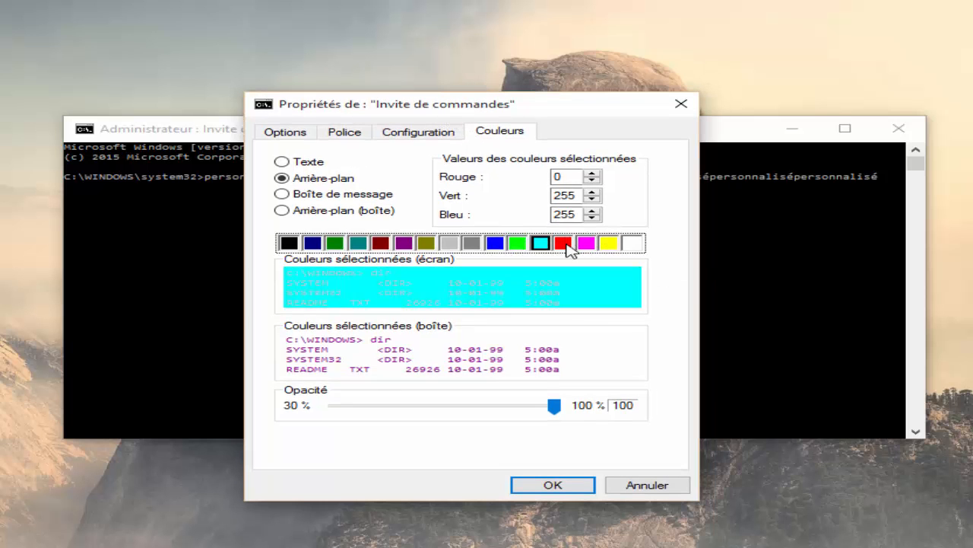
{"action": "left_click", "coordinate": [563, 242]}
{"action": "left_click", "coordinate": [585, 242]}
{"action": "left_click", "coordinate": [608, 242]}
{"action": "left_click", "coordinate": [635, 243]}
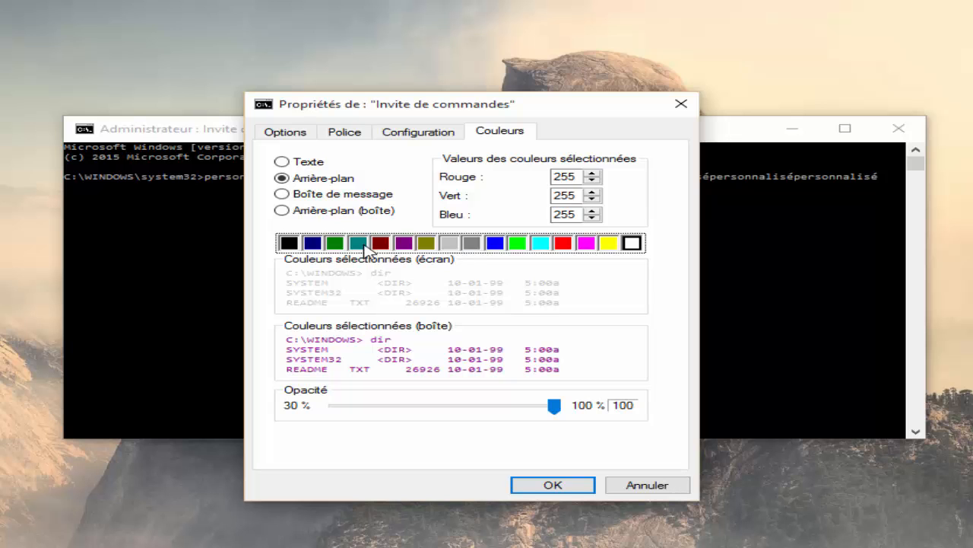
{"action": "left_click", "coordinate": [358, 242]}
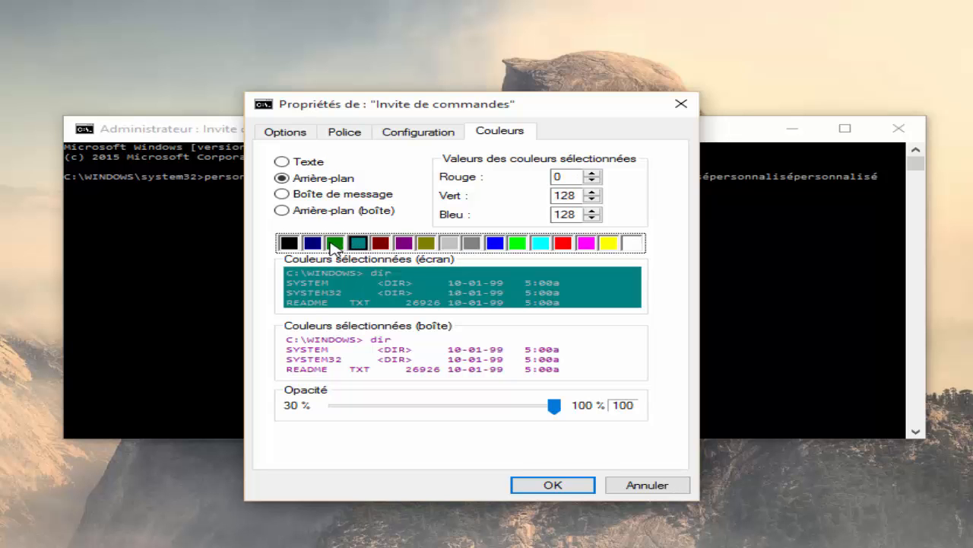
{"action": "left_click", "coordinate": [289, 243]}
Lower the console window's opacity to 30%, restore it to 100%, and accept the properties before closing the command prompt
{"action": "left_click_drag", "start_coordinate": [429, 107], "coordinate": [307, 128]}
{"action": "mouse_move", "coordinate": [432, 427]}
{"action": "left_mouse_down"}
{"action": "mouse_move", "coordinate": [162, 430]}
{"action": "mouse_move", "coordinate": [502, 432]}
{"action": "mouse_move", "coordinate": [196, 421]}
{"action": "mouse_move", "coordinate": [195, 430]}
{"action": "mouse_move", "coordinate": [304, 440]}
{"action": "mouse_move", "coordinate": [431, 429]}
{"action": "left_mouse_up"}
{"action": "left_click_drag", "start_coordinate": [403, 385], "coordinate": [354, 431]}
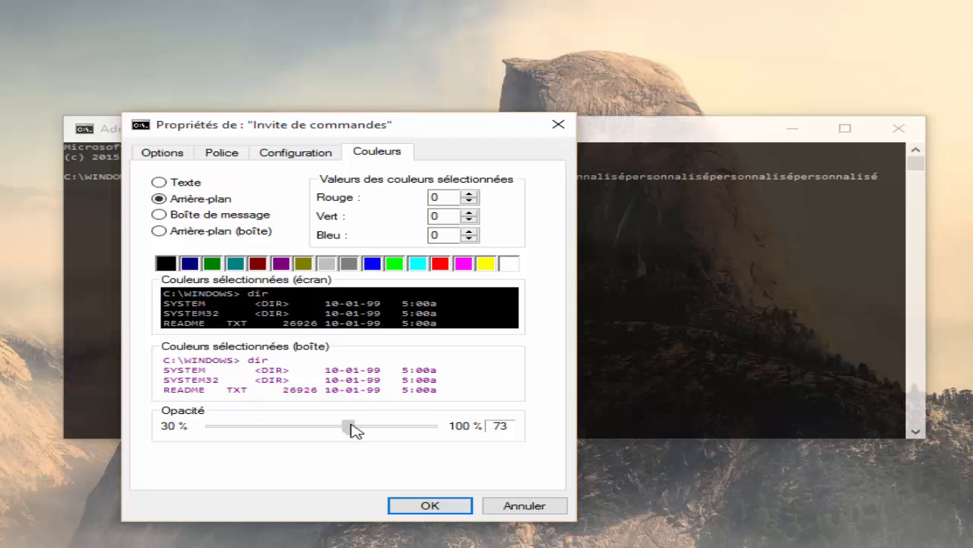
{"action": "left_click_drag", "start_coordinate": [352, 430], "coordinate": [128, 468]}
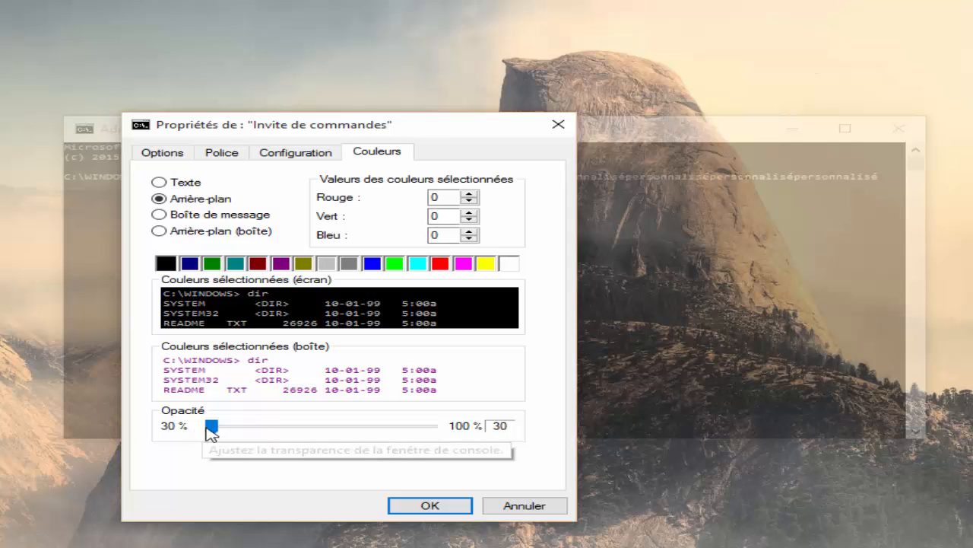
{"action": "left_click_drag", "start_coordinate": [212, 430], "coordinate": [476, 426]}
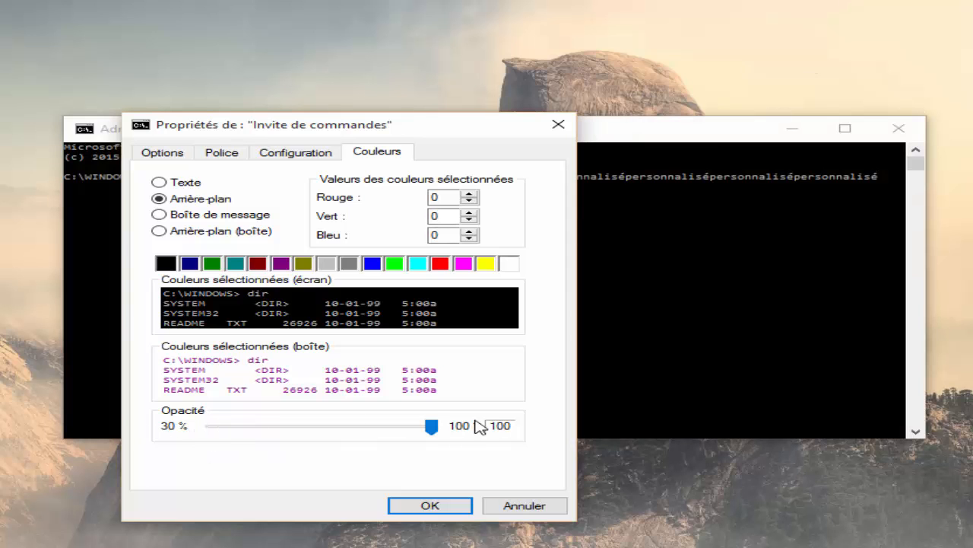
{"action": "left_click", "coordinate": [431, 505]}
{"action": "left_click", "coordinate": [900, 128]}
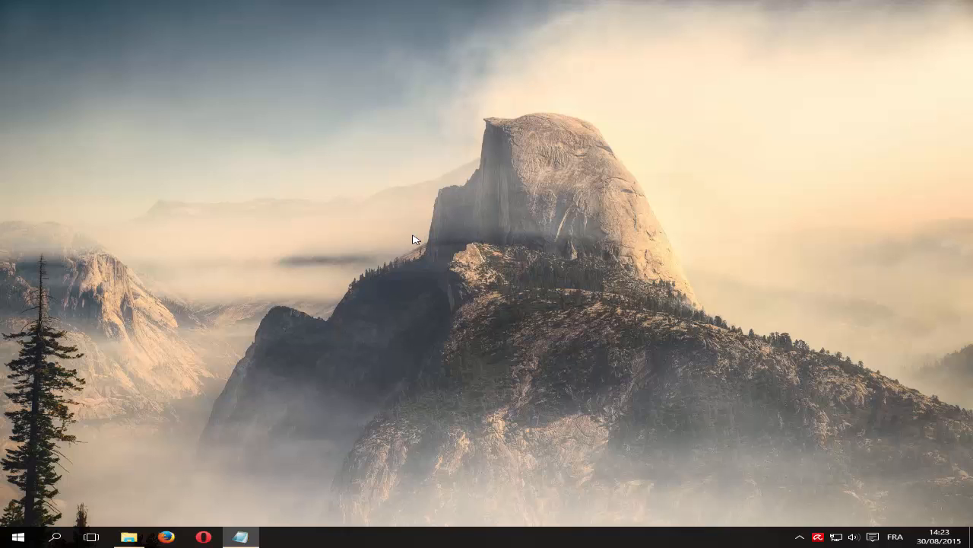
View the Settings home page, close it, and open the classic Control Panel to view its categories
{"action": "key", "text": "super+i"}
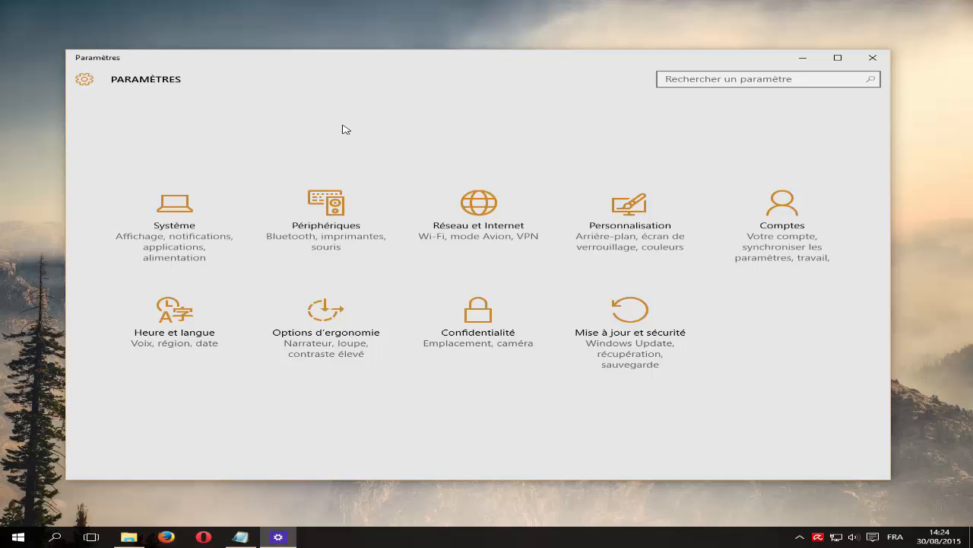
{"action": "left_click", "coordinate": [873, 62]}
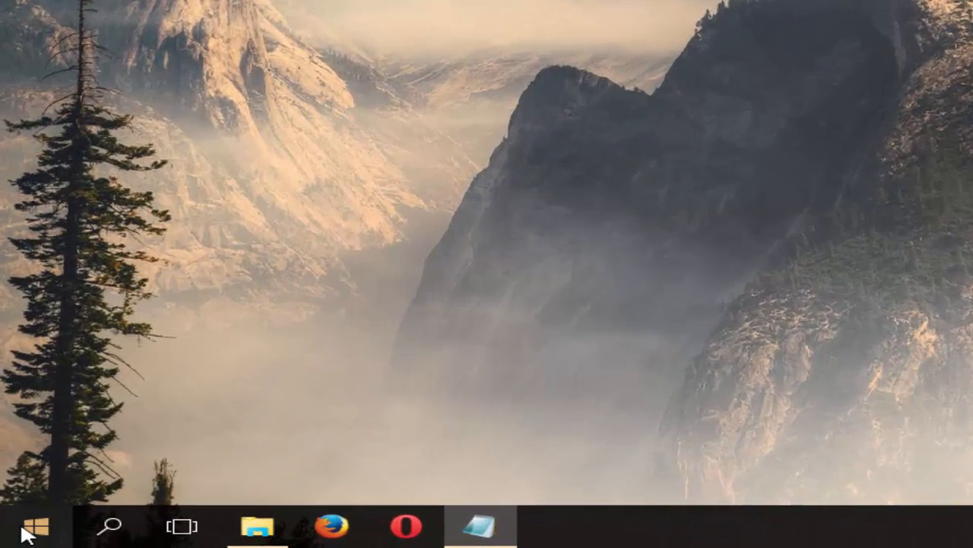
{"action": "right_click", "coordinate": [31, 532]}
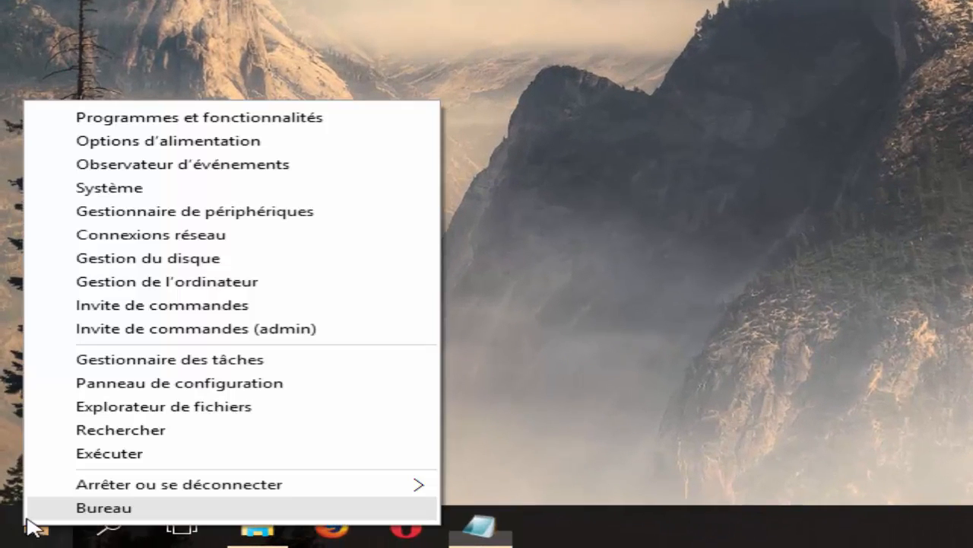
{"action": "left_click", "coordinate": [268, 386]}
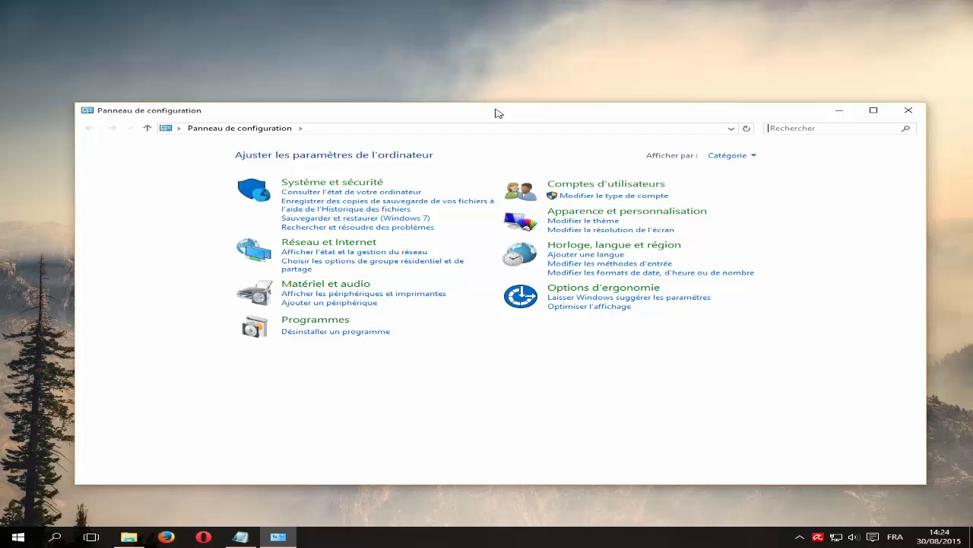
{"action": "left_click_drag", "start_coordinate": [496, 109], "coordinate": [522, 104]}
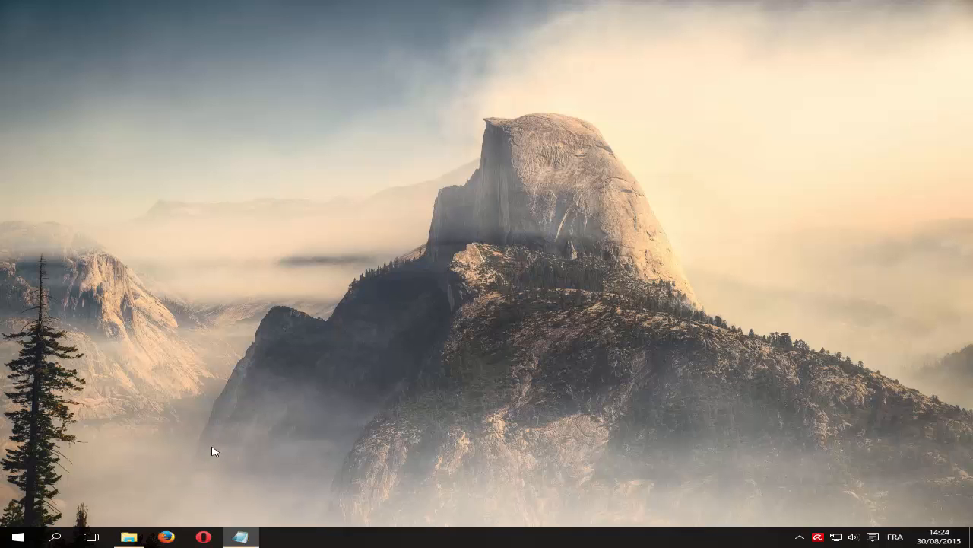
Open four File Explorer windows and snap each one to a different corner of the screen
{"action": "left_click", "coordinate": [134, 526]}
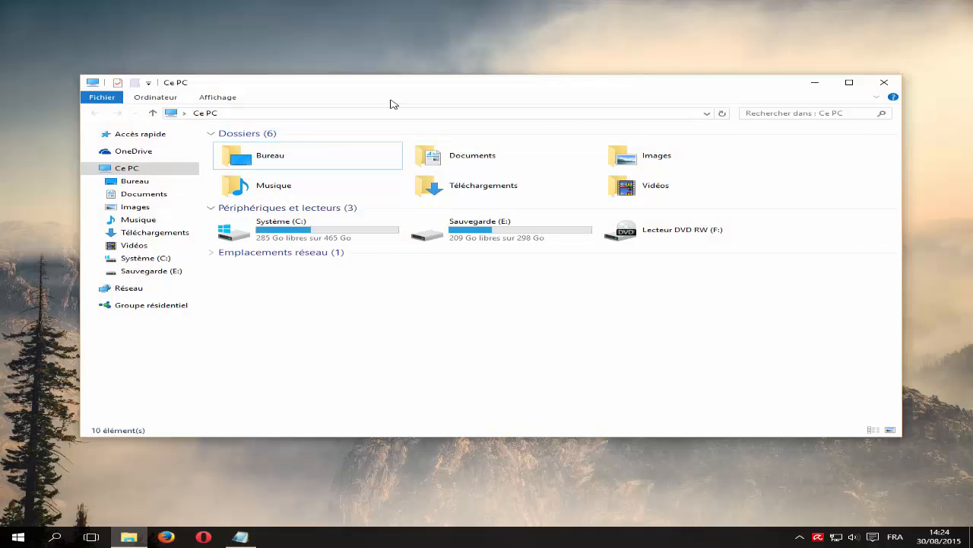
{"action": "left_click_drag", "start_coordinate": [395, 89], "coordinate": [3, 3]}
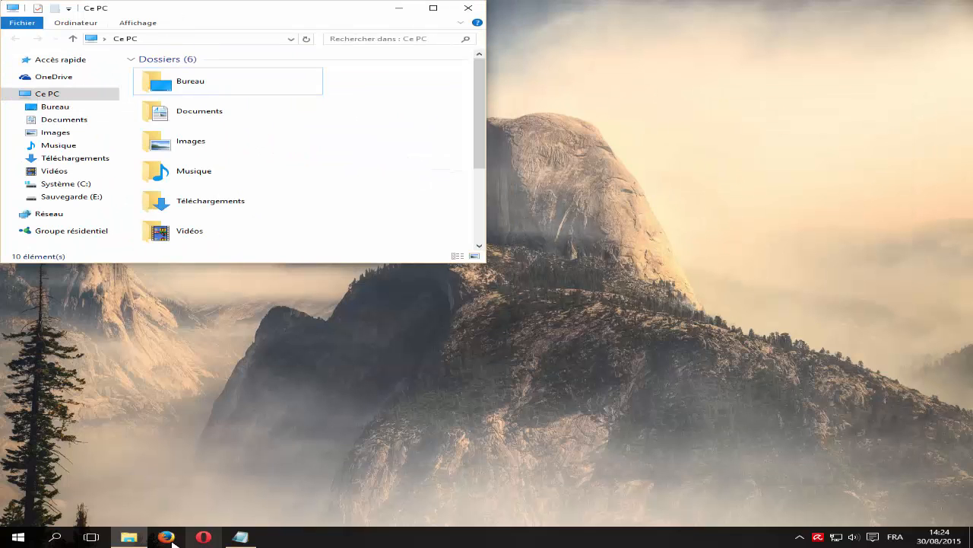
{"action": "key", "text": "super+e"}
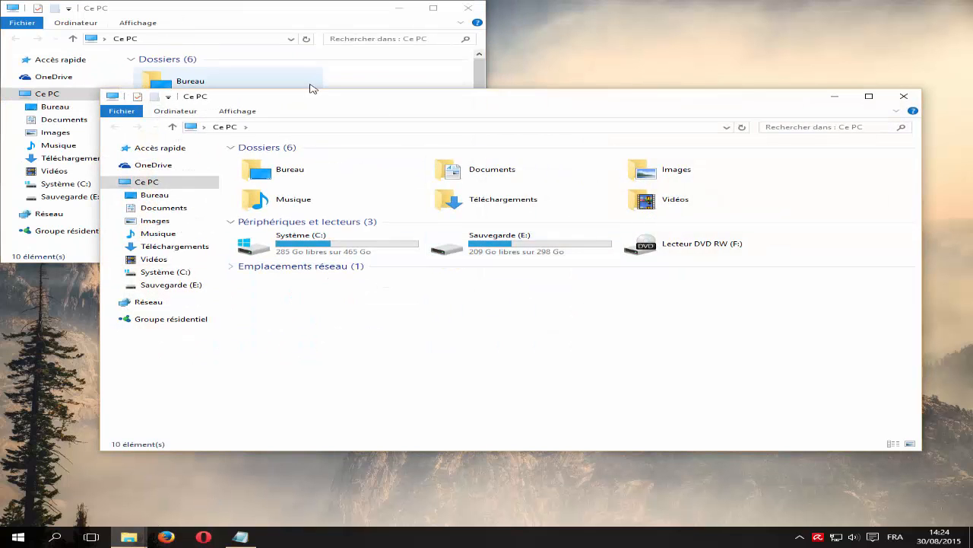
{"action": "left_click_drag", "start_coordinate": [386, 105], "coordinate": [972, 3]}
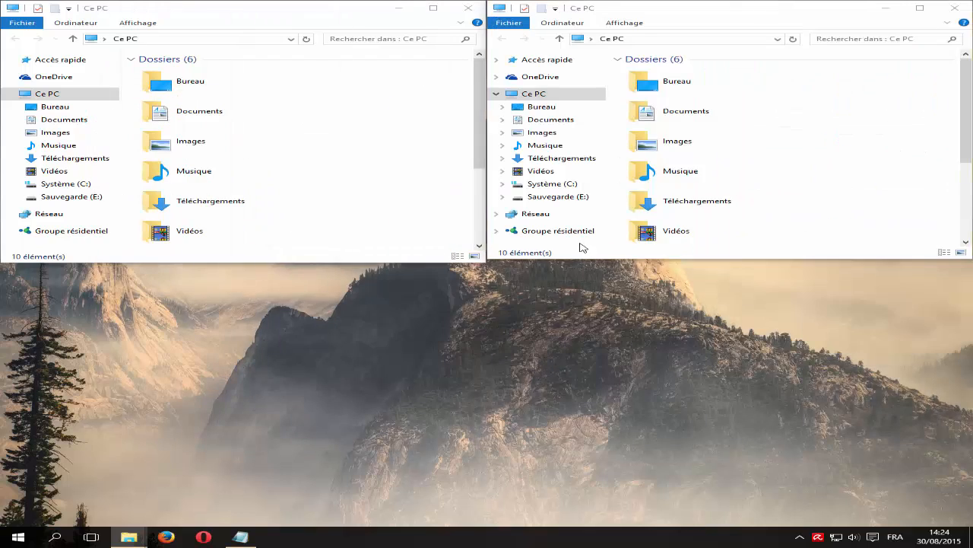
{"action": "key", "text": "super+e"}
{"action": "left_click_drag", "start_coordinate": [590, 118], "coordinate": [2, 544]}
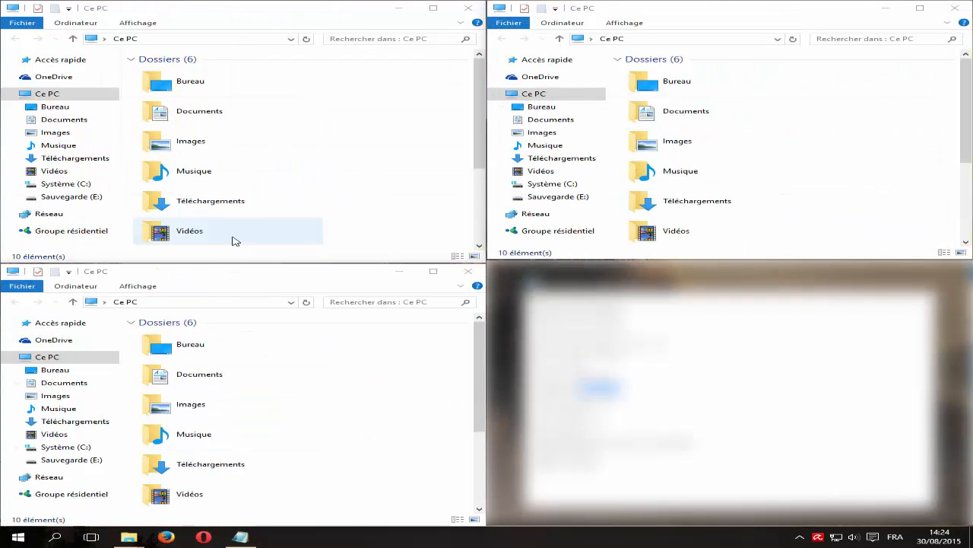
{"action": "key", "text": "super+e"}
{"action": "left_click_drag", "start_coordinate": [363, 126], "coordinate": [957, 543]}
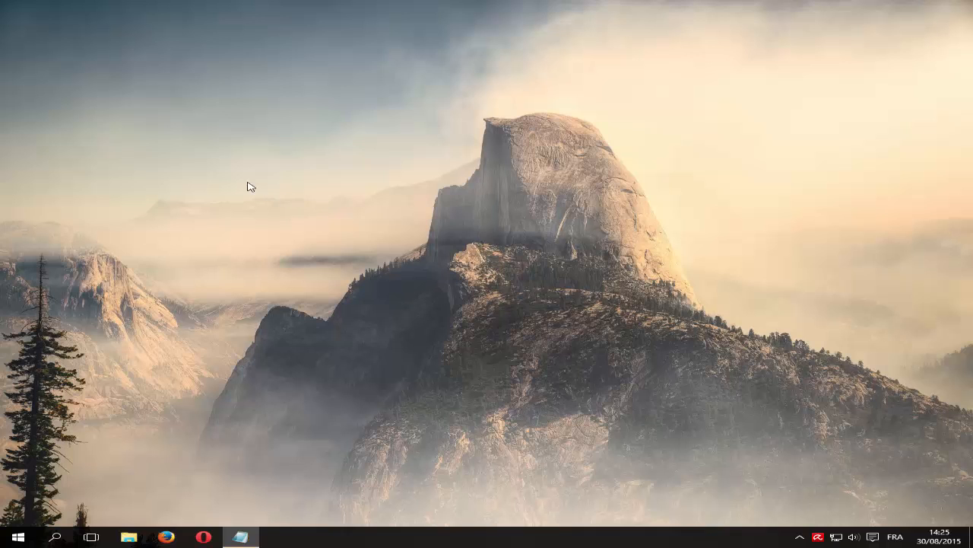
Open the desktop's background personalisation settings, view the fit option, and minimise and restore the window to check the wallpaper
{"action": "right_click", "coordinate": [259, 156]}
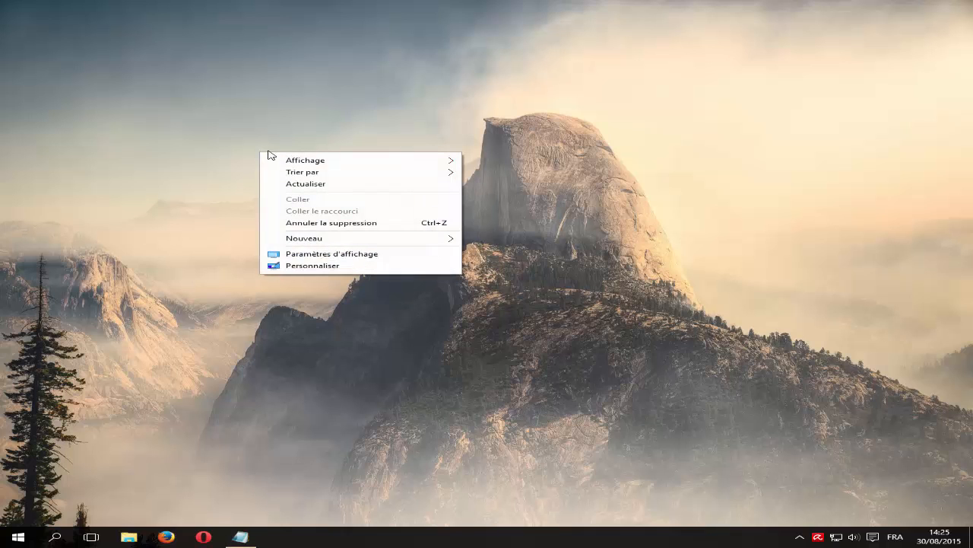
{"action": "left_click", "coordinate": [360, 264]}
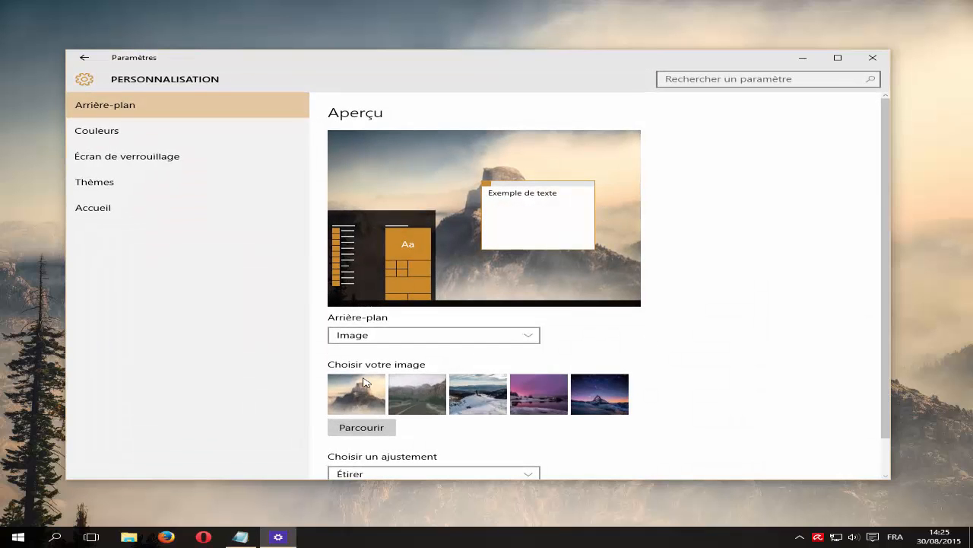
{"action": "scroll", "coordinate": [456, 418], "scroll_direction": "down", "scroll_amount": 1}
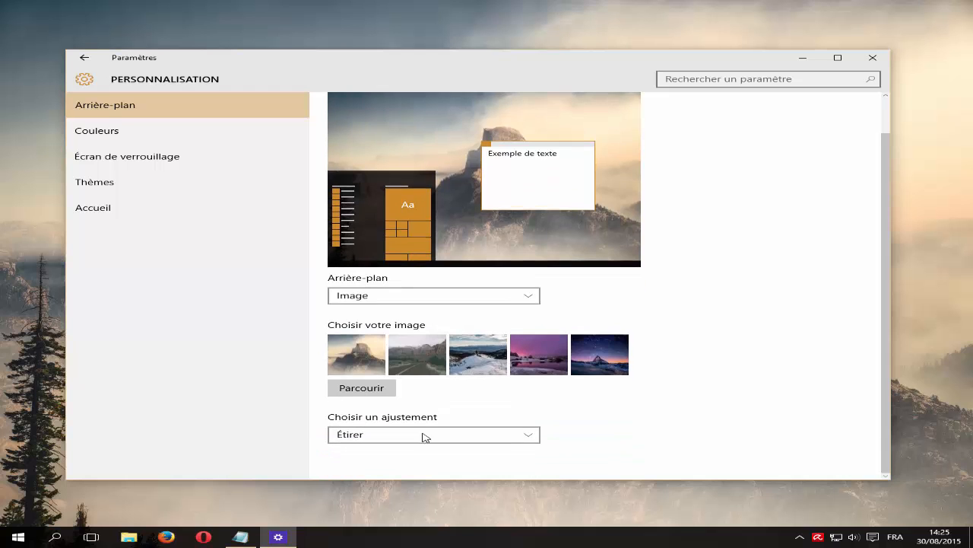
{"action": "left_click", "coordinate": [802, 61]}
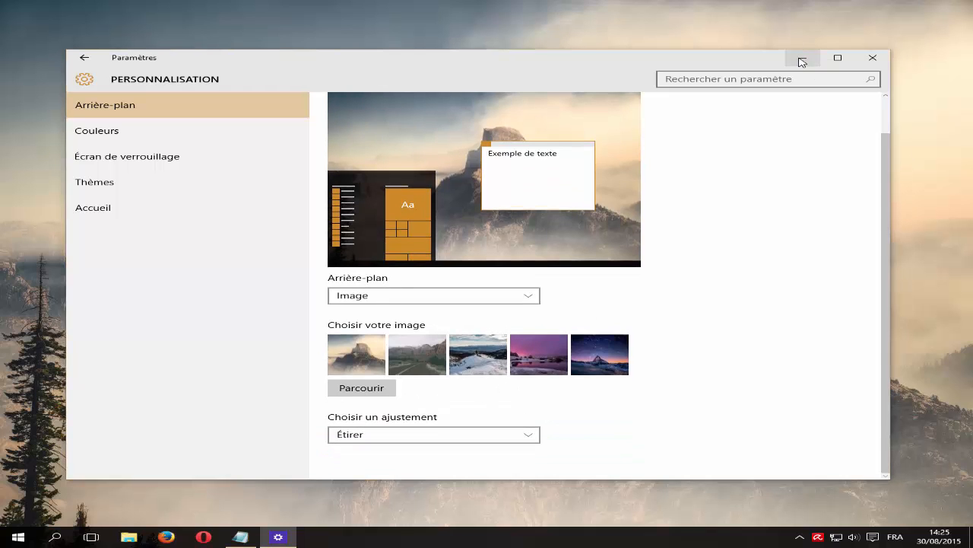
{"action": "left_click", "coordinate": [279, 537]}
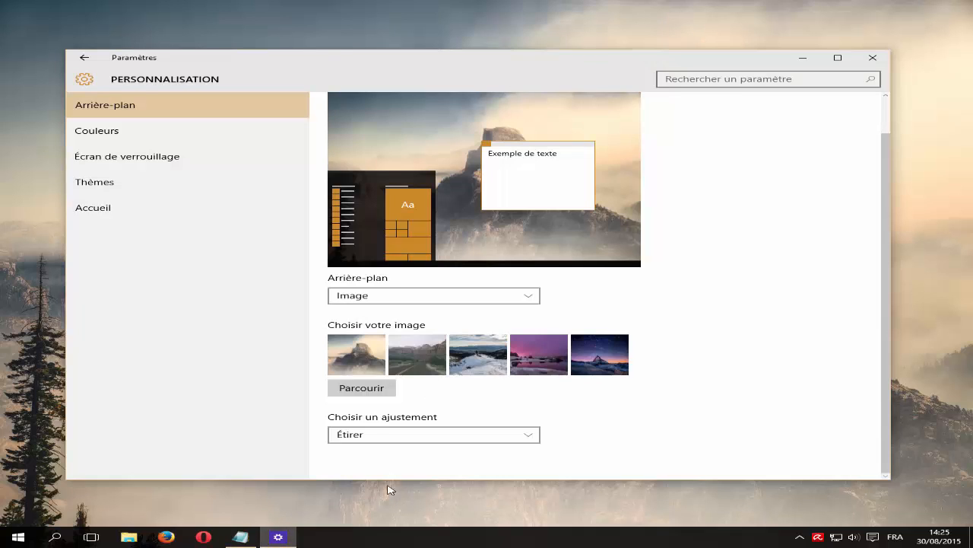
Try the Étendre background fit, check the wallpaper on the desktop, and return the image to fitting a single screen
{"action": "left_click", "coordinate": [377, 435]}
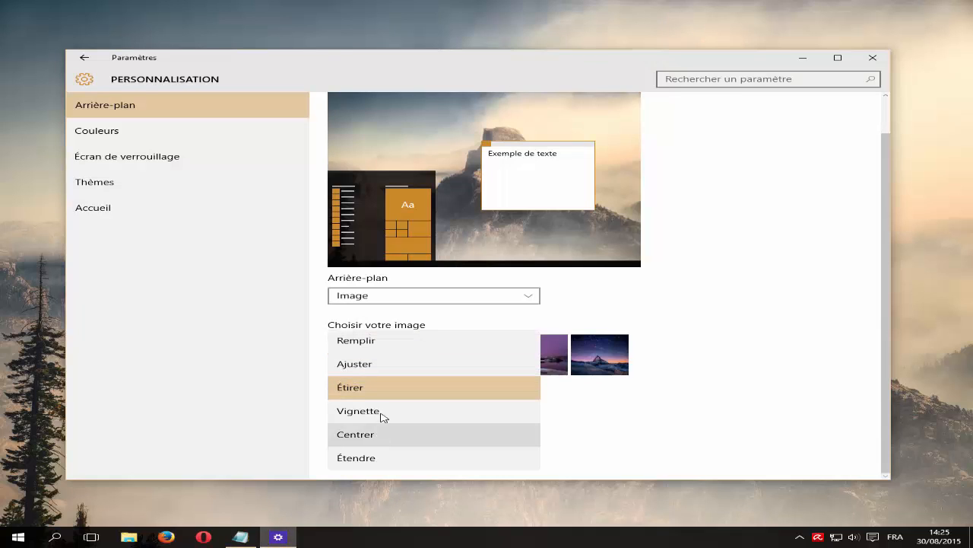
{"action": "left_click", "coordinate": [471, 455]}
{"action": "left_click", "coordinate": [805, 57]}
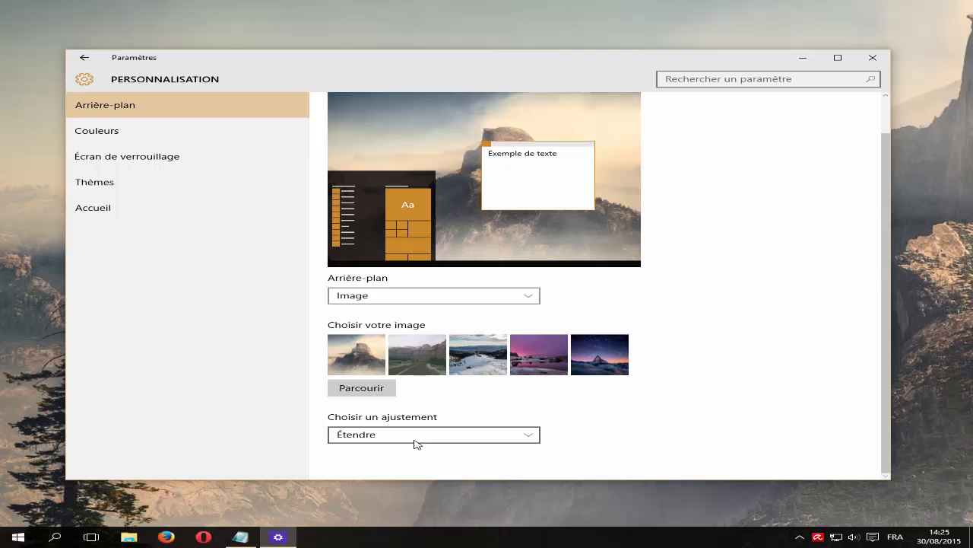
{"action": "left_click", "coordinate": [415, 440]}
{"action": "left_click", "coordinate": [363, 365]}
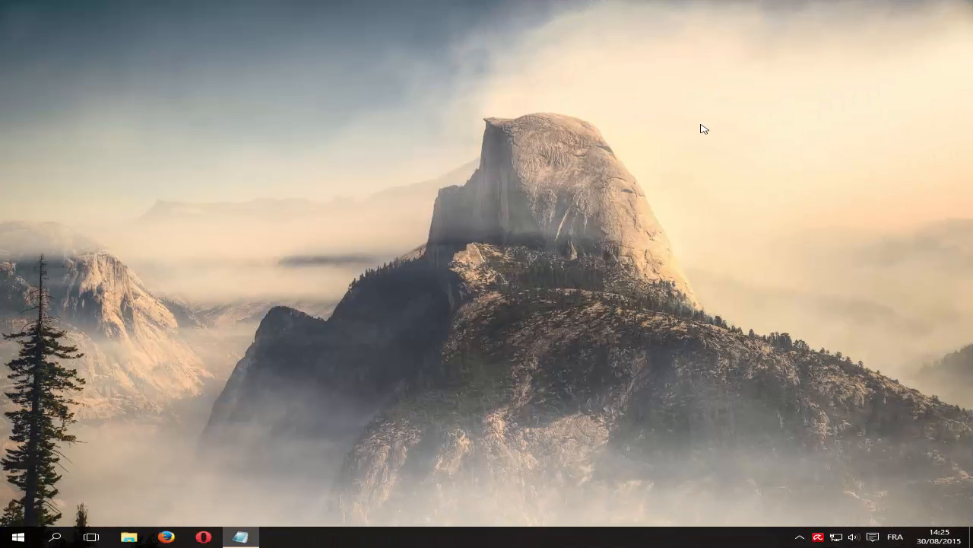
Open the System display settings, try a larger size for text and applications, and set it back to 100%
{"action": "key", "text": "super+i"}
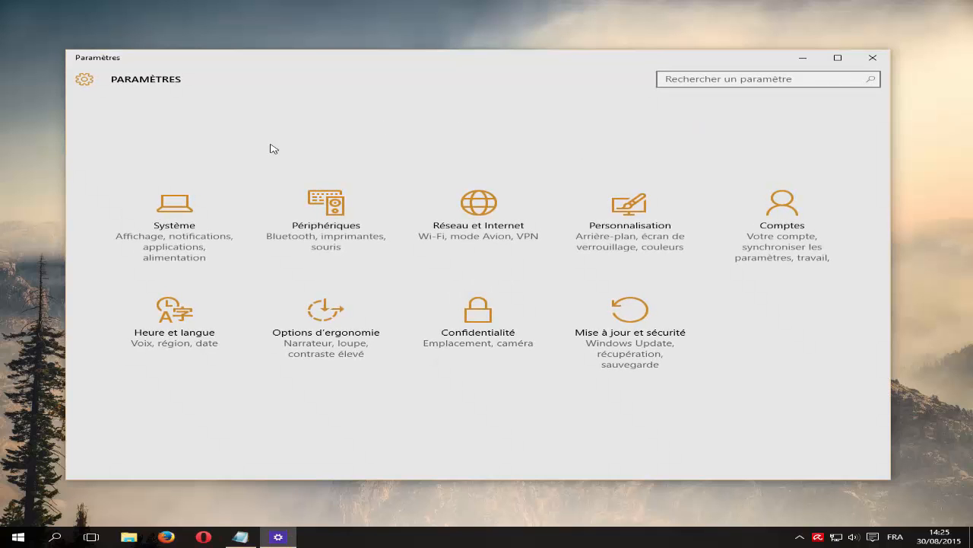
{"action": "left_click", "coordinate": [187, 231]}
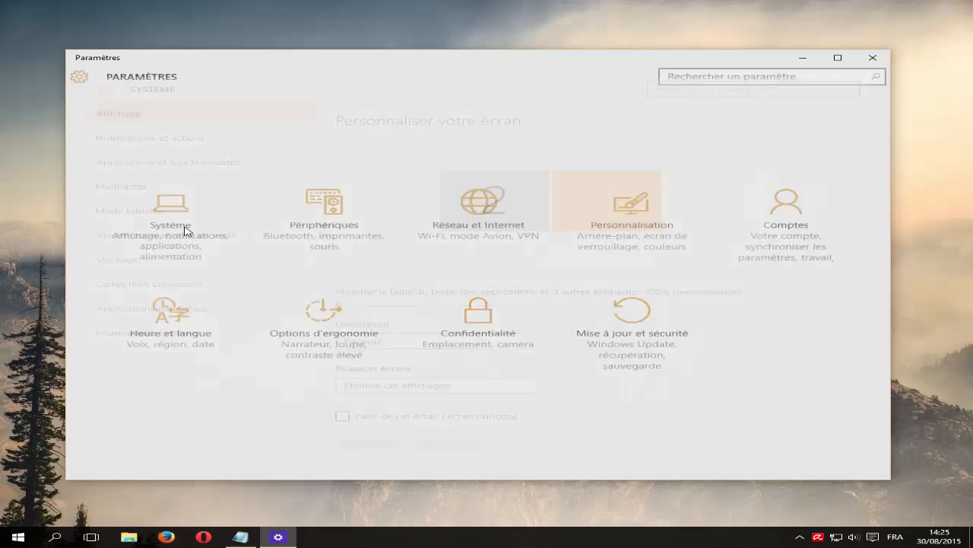
{"action": "left_click_drag", "start_coordinate": [404, 312], "coordinate": [567, 311]}
{"action": "left_click_drag", "start_coordinate": [449, 313], "coordinate": [346, 308]}
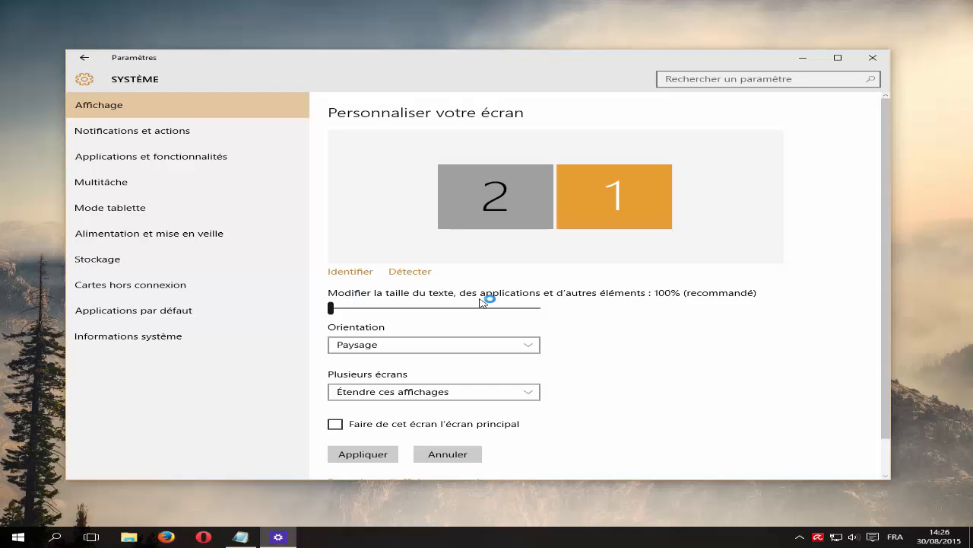
{"action": "scroll", "coordinate": [706, 364], "scroll_direction": "down", "scroll_amount": 1}
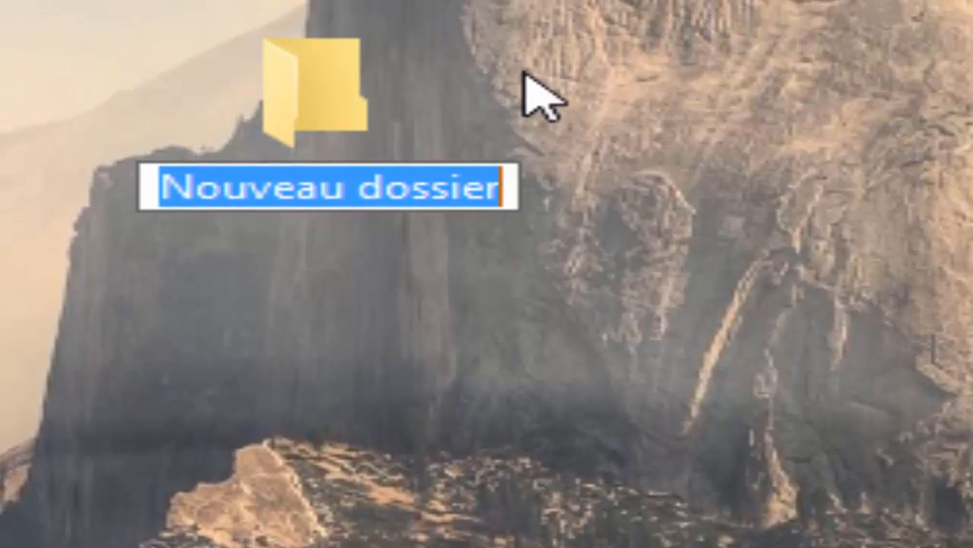
Name the new desktop folder GodMode.{ED7BA470-8E54-465E-825C-99712043E01C} and open it
{"action": "type", "text": "GodMode.{ED7BA470-8E54-465E-825C-99712043E01C}"}
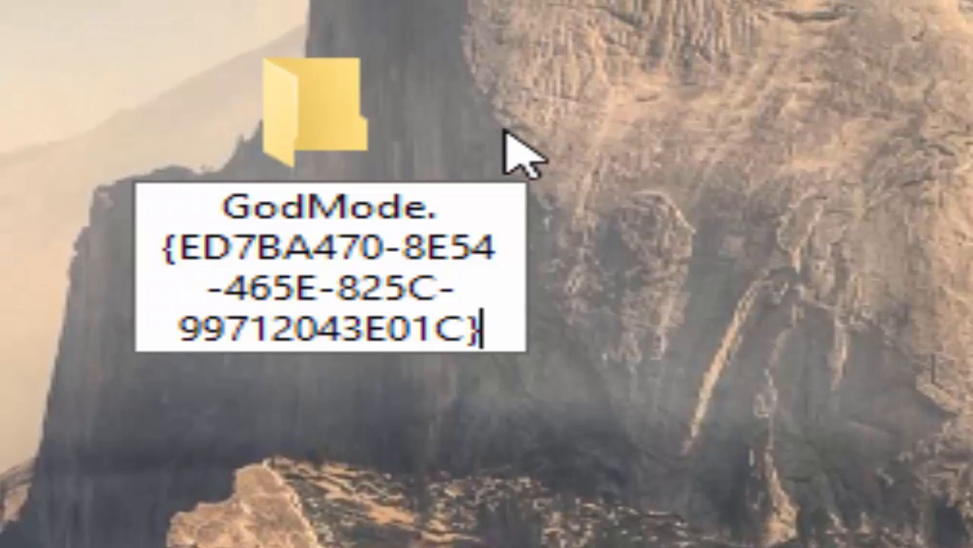
{"action": "key", "text": "Return"}
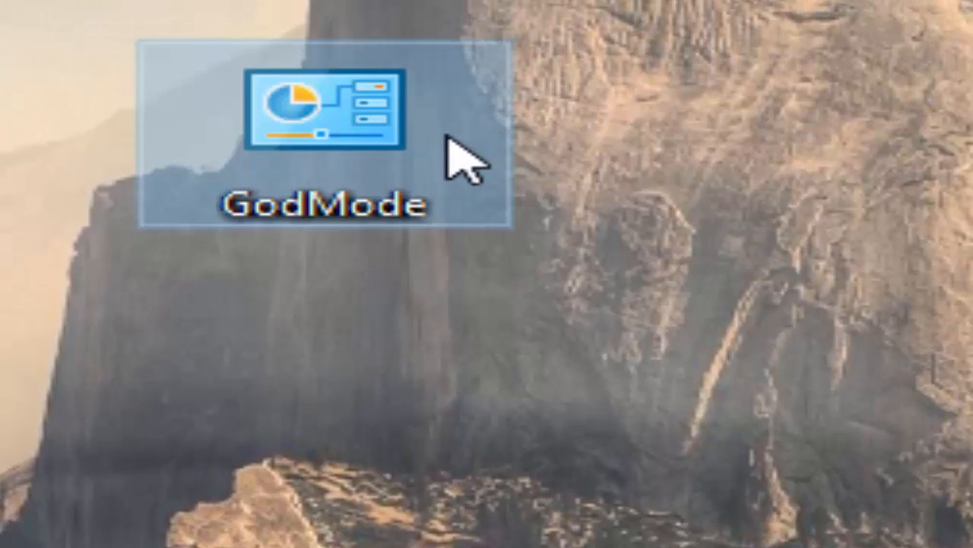
{"action": "double_click", "coordinate": [432, 140]}
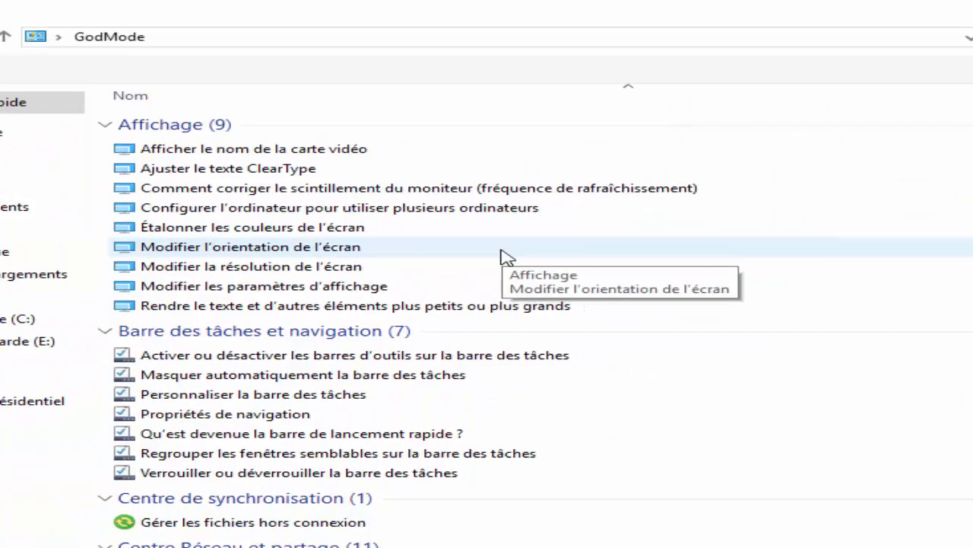
Examine the grouped system tasks in the GodMode folder, including the display and administration tools
{"action": "scroll", "coordinate": [504, 259], "scroll_direction": "down", "scroll_amount": 20}
{"action": "scroll", "coordinate": [517, 268], "scroll_direction": "down", "scroll_amount": 10}
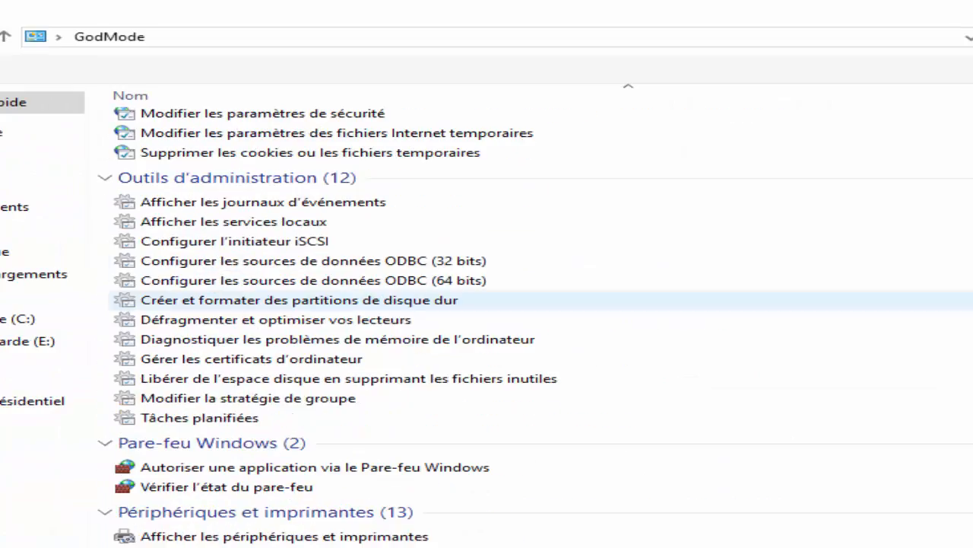
{"action": "scroll", "coordinate": [518, 304], "scroll_direction": "up", "scroll_amount": 20}
{"action": "scroll", "coordinate": [486, 305], "scroll_direction": "down", "scroll_amount": 10}
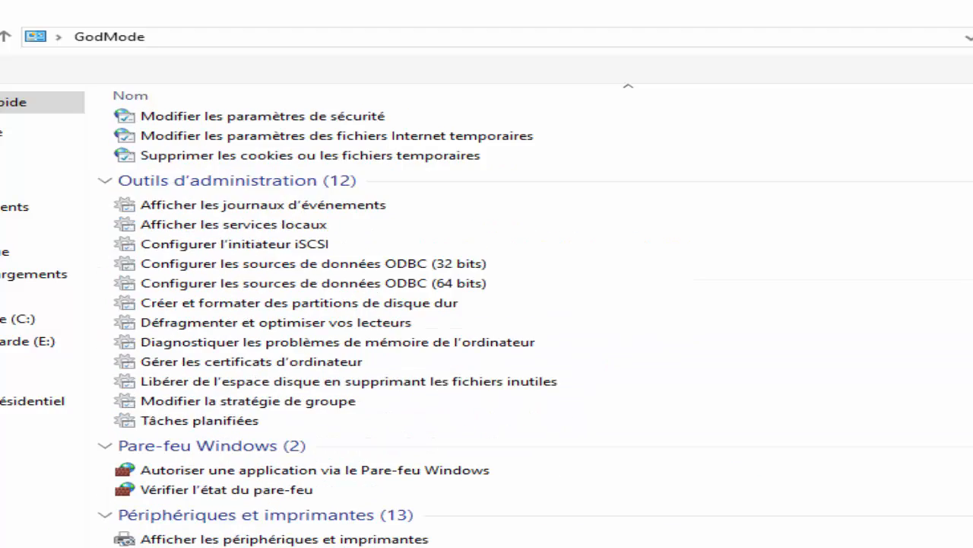
{"action": "scroll", "coordinate": [486, 304], "scroll_direction": "up", "scroll_amount": 10}
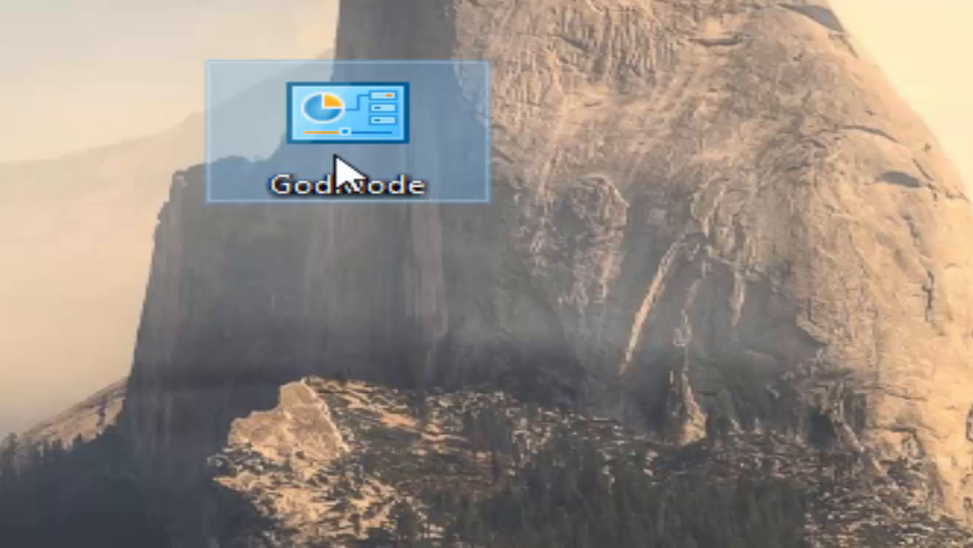
{"action": "key", "text": "F2"}
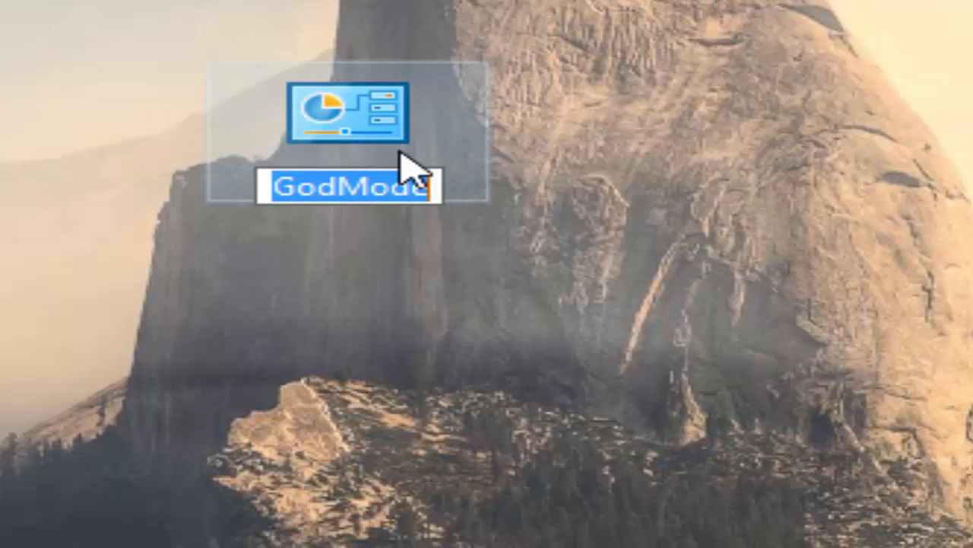
{"action": "key", "text": "BackSpace"}
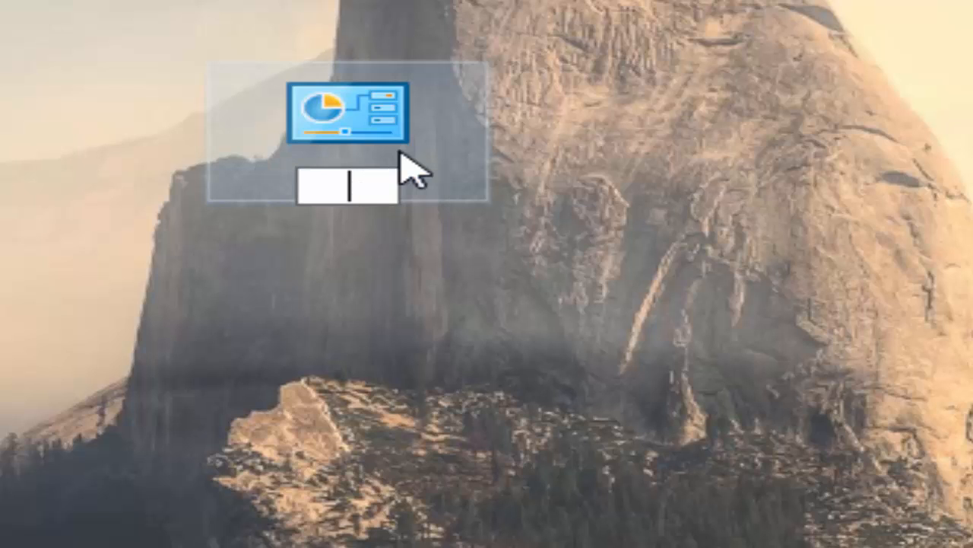
{"action": "key", "text": "Escape"}
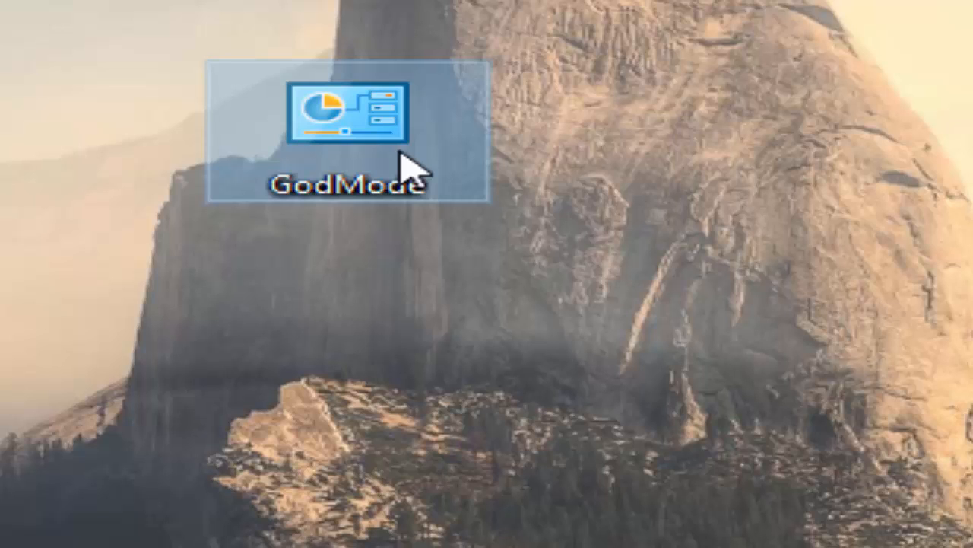
Replace the GodMode folder's name with the invisible character of code 255 and deselect the folder
{"action": "key", "text": "F2"}
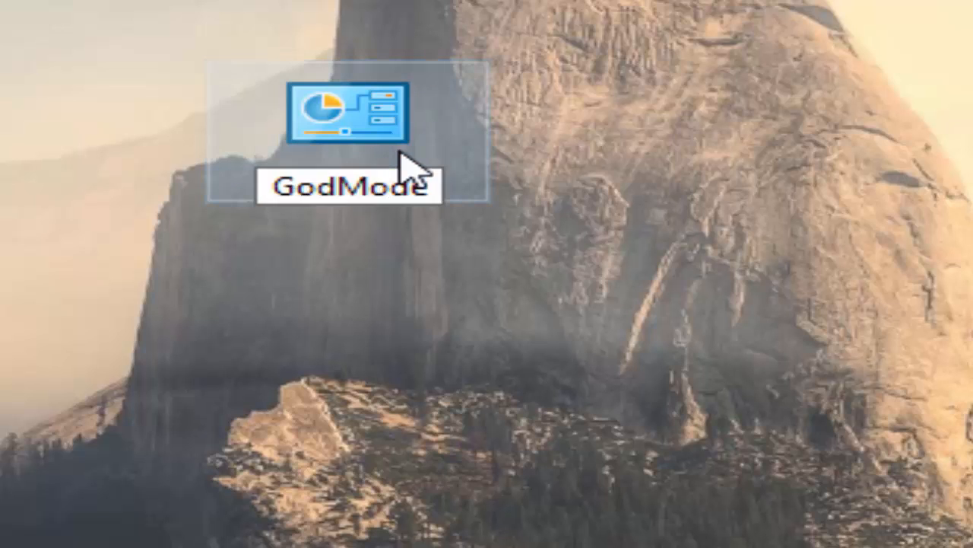
{"action": "key", "text": "alt+KP_2"}
{"action": "key", "text": "alt+KP_5"}
{"action": "key", "text": "alt+KP_5"}
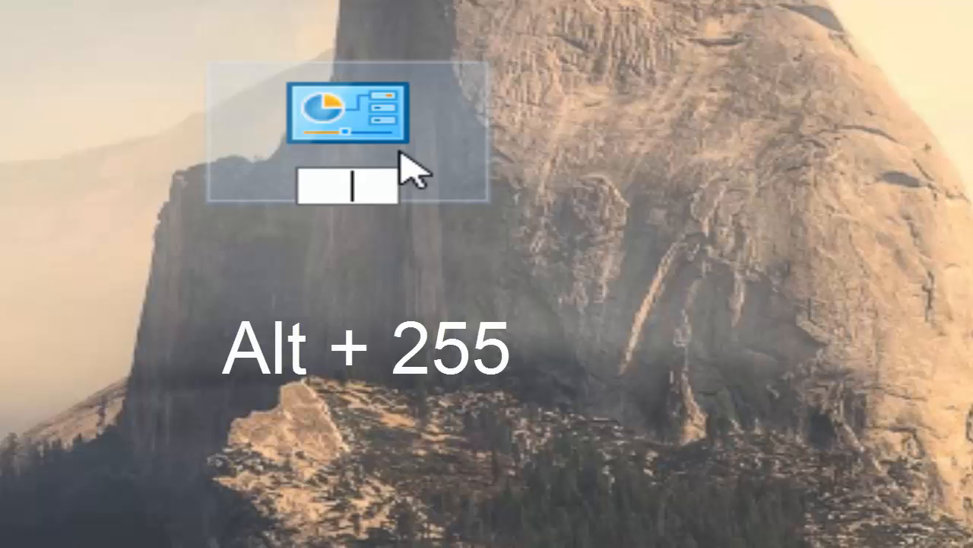
{"action": "key", "text": "Return"}
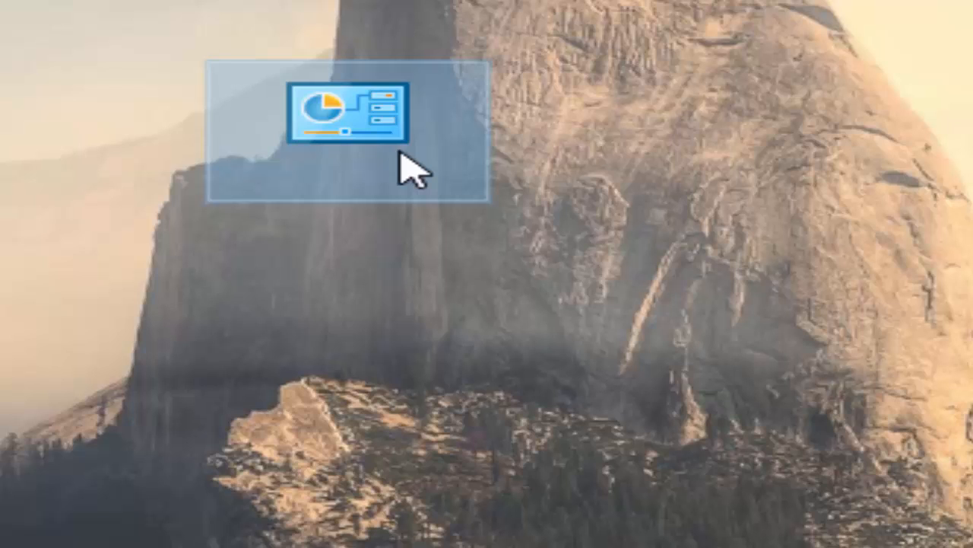
{"action": "left_click_drag", "start_coordinate": [400, 156], "coordinate": [375, 202]}
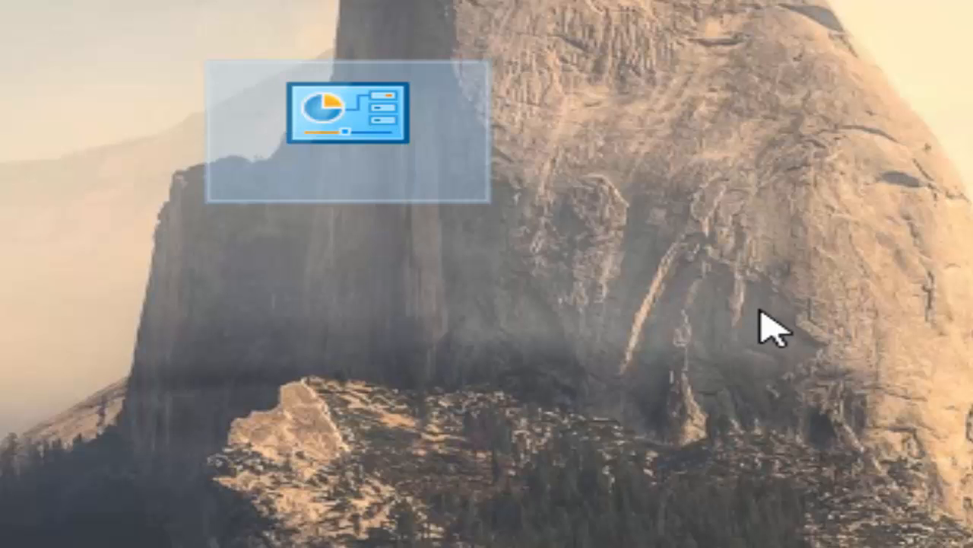
{"action": "left_click", "coordinate": [601, 408]}
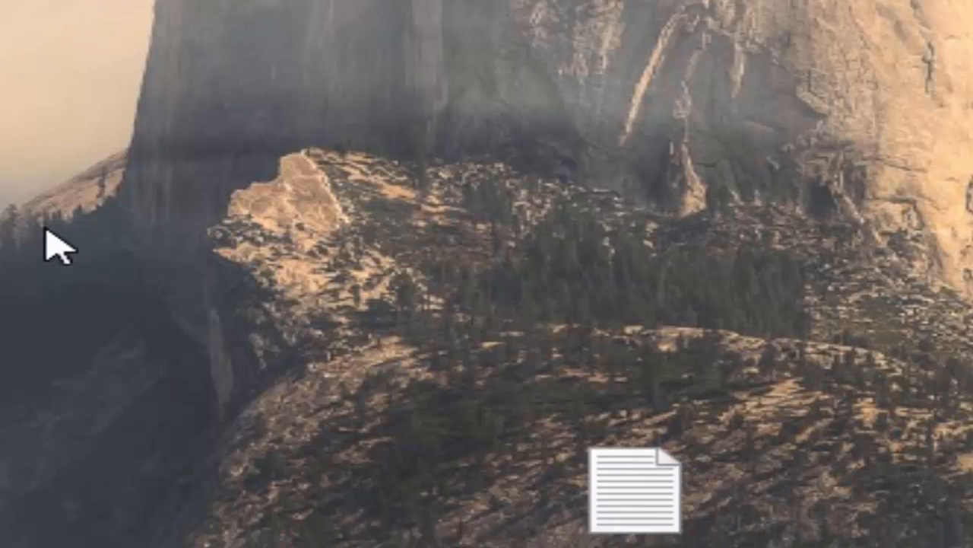
Hide all desktop icons by turning off the desktop view option "Afficher les éléments du Bureau"
{"action": "right_click", "coordinate": [37, 242]}
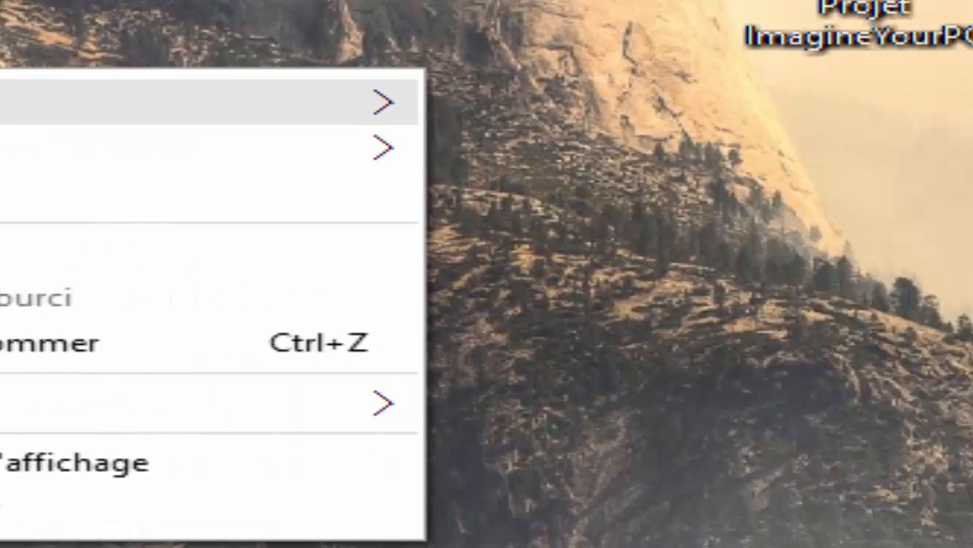
{"action": "mouse_move", "coordinate": [205, 165]}
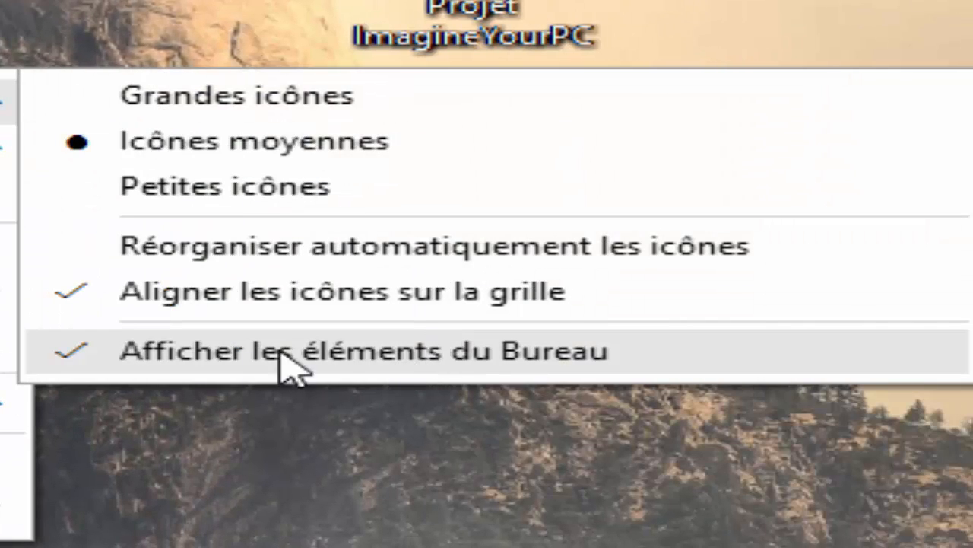
{"action": "left_click", "coordinate": [295, 356]}
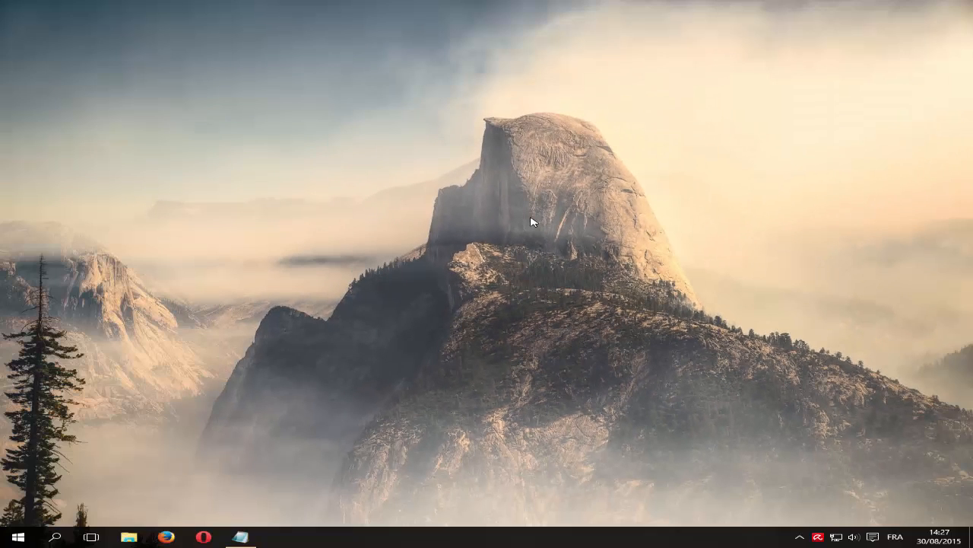